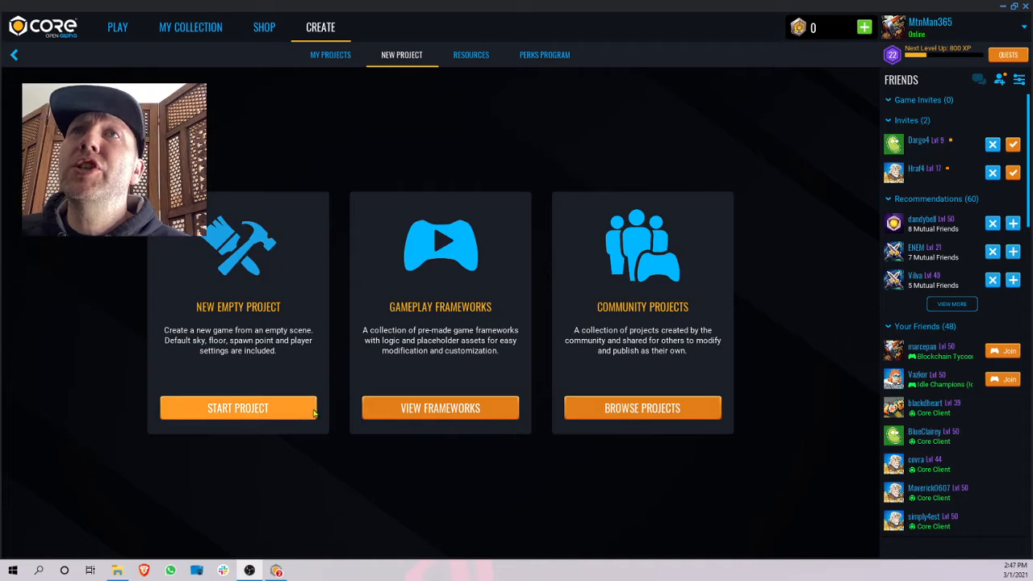
Create a new empty project named "Side Scroller".
click(250, 412)
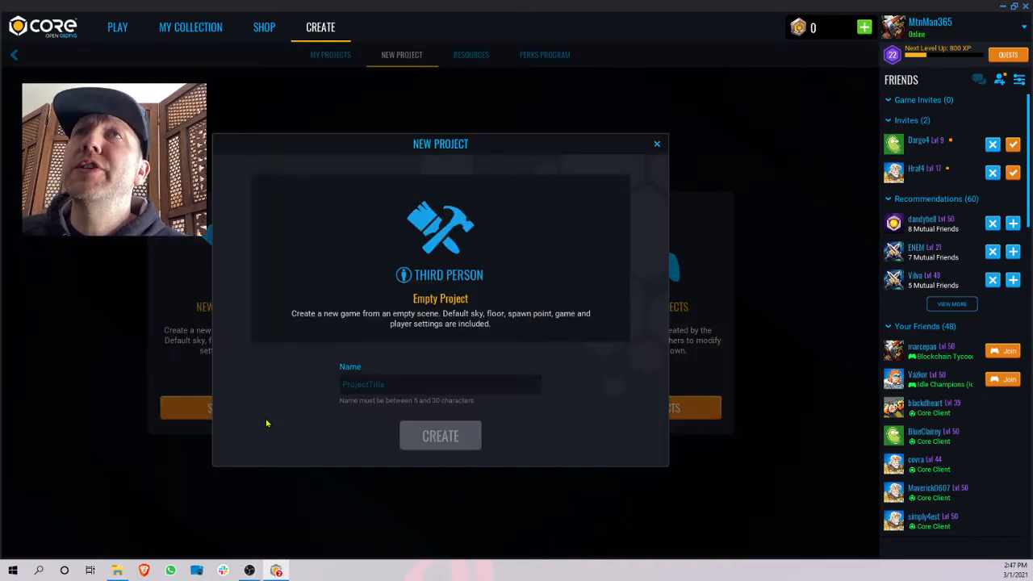
text(Side SC)
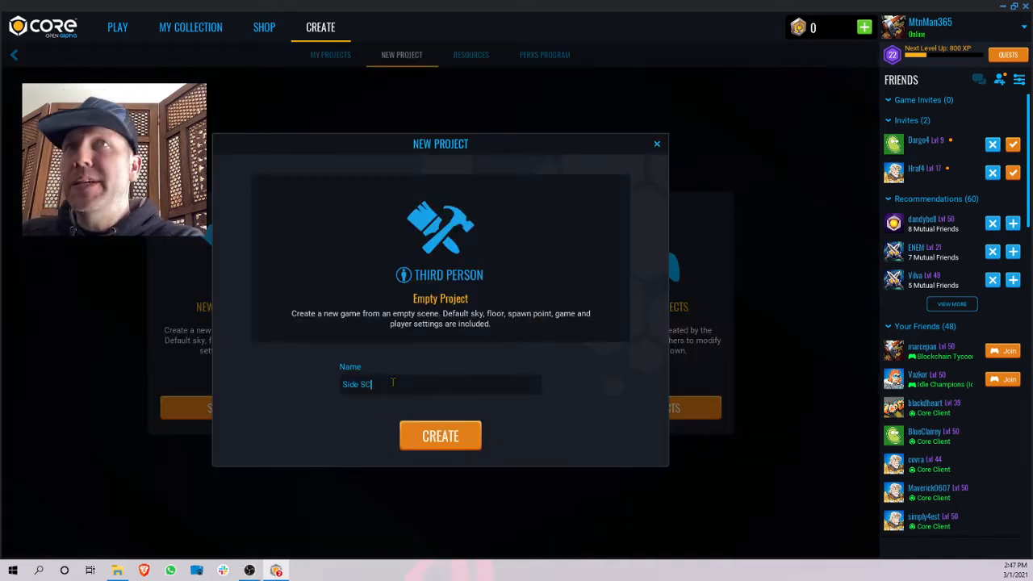
text(roller)
key(Return)
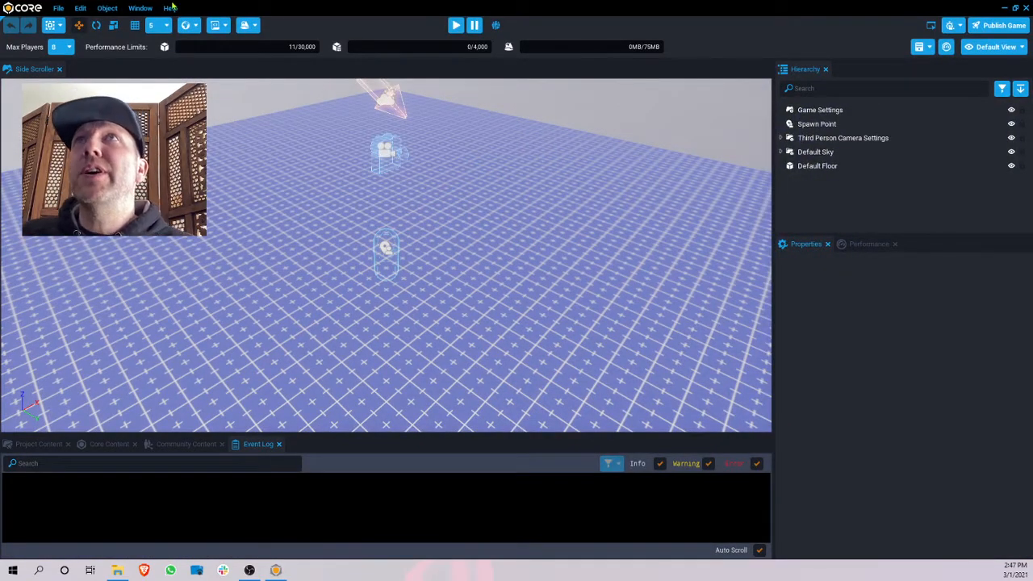
Reset the editor layout to default, then reopen the Event Log and dock it beside Community Content.
click(140, 8)
click(150, 39)
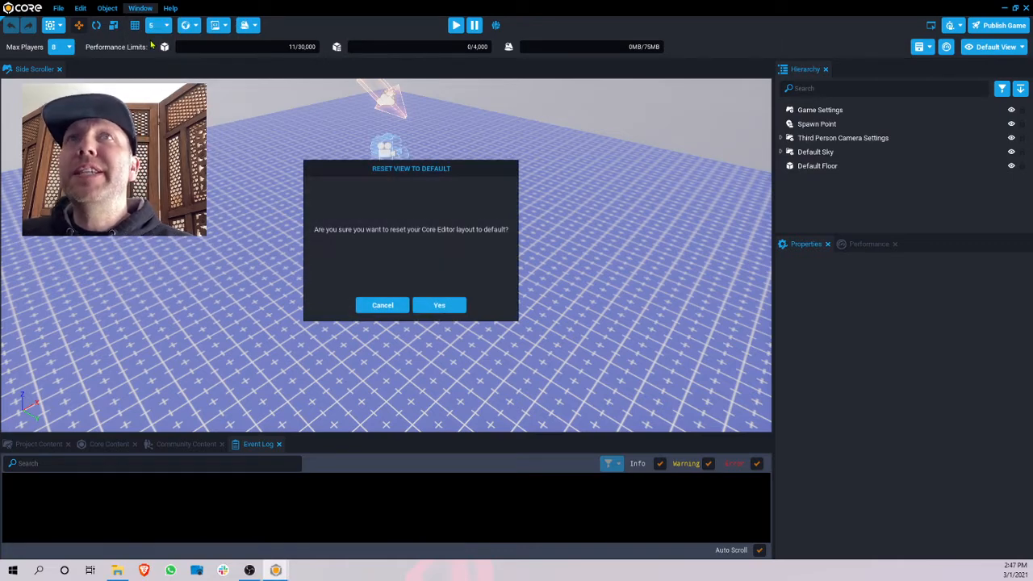
click(451, 307)
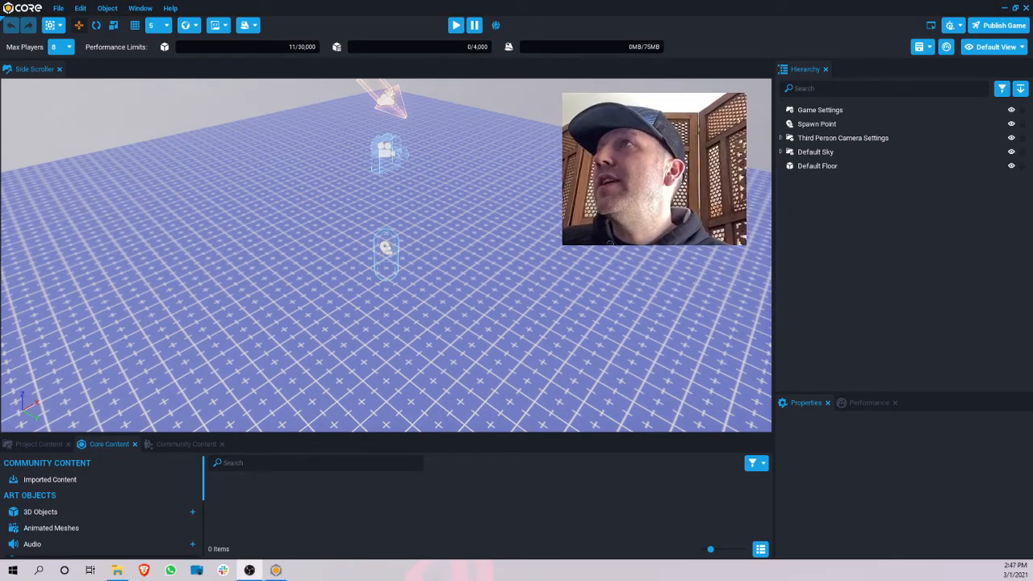
click(139, 8)
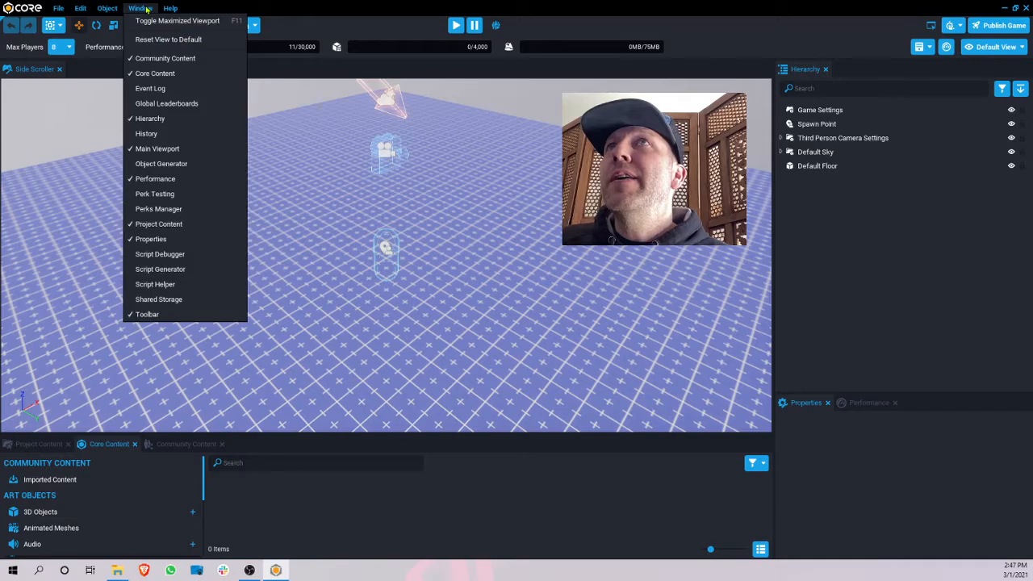
click(150, 88)
drag(283, 127, 240, 444)
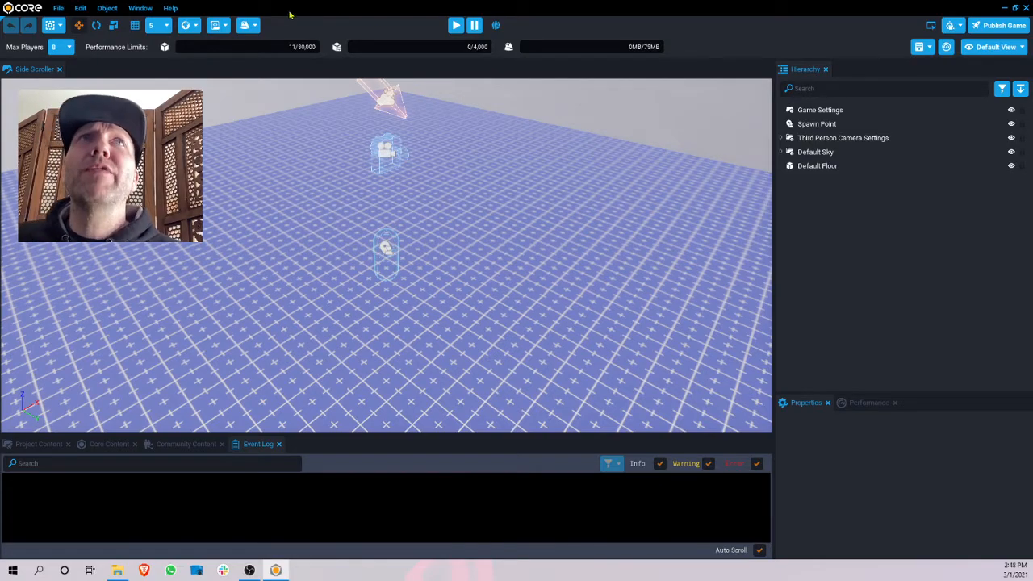
Preview the game with the default third-person camera, run and jump with the character, and end the preview.
click(457, 27)
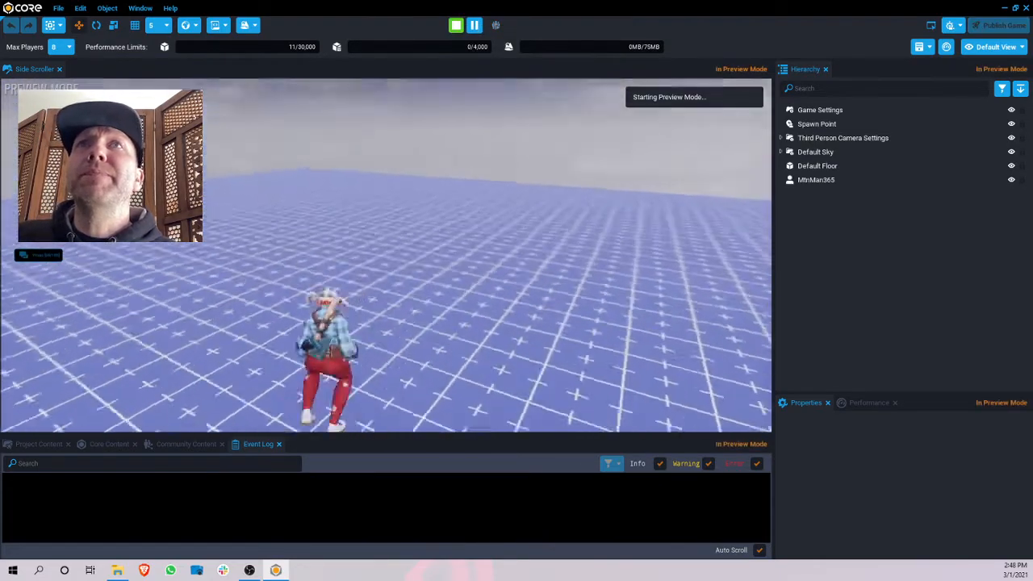
key(w)
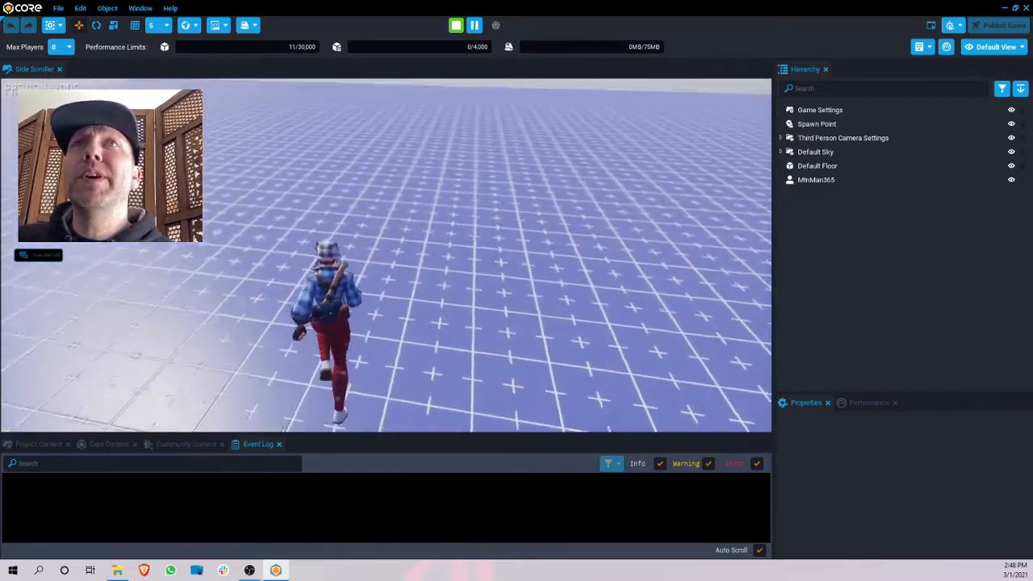
key(space)
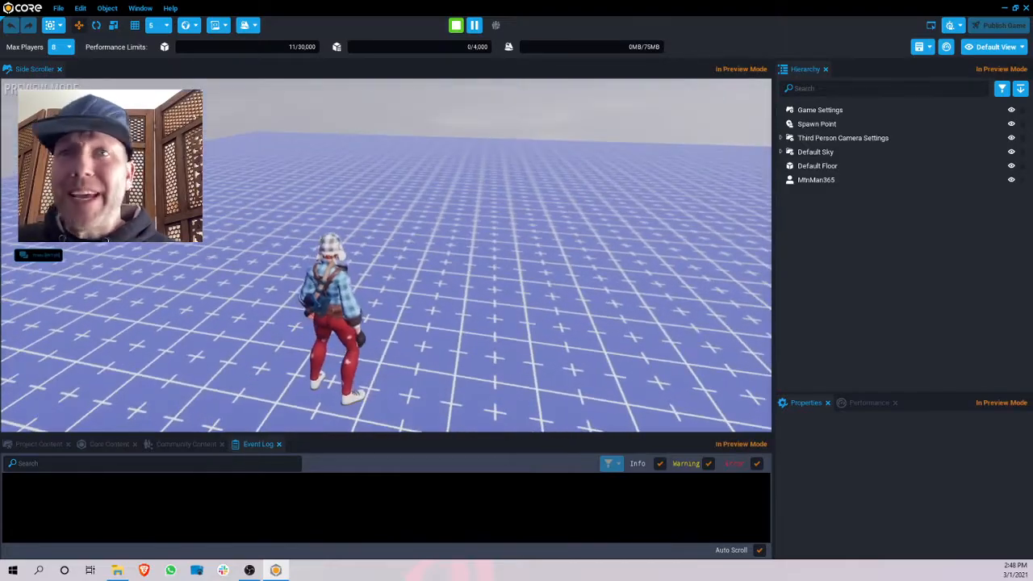
key(w)
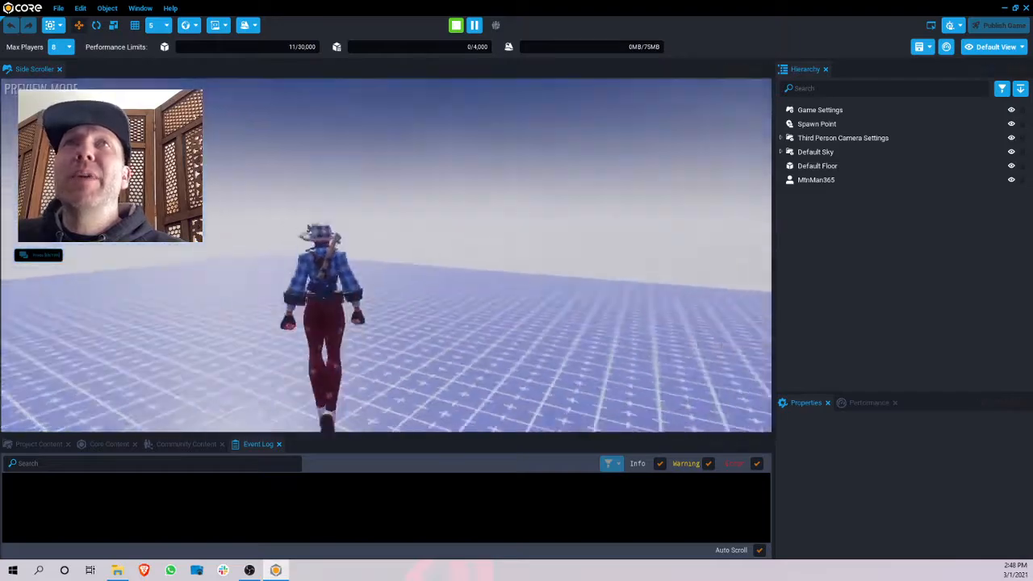
key(space)
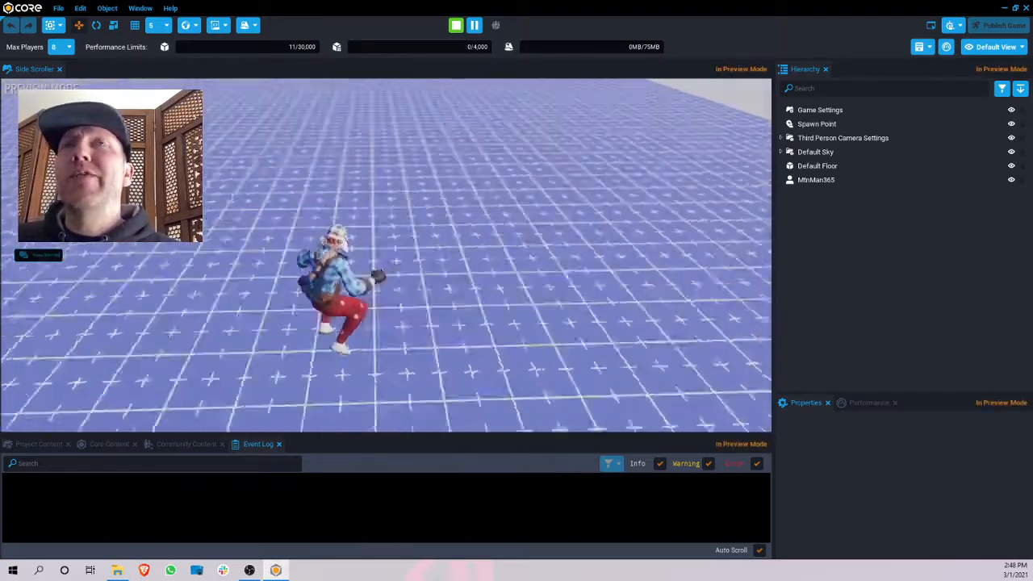
key(w)
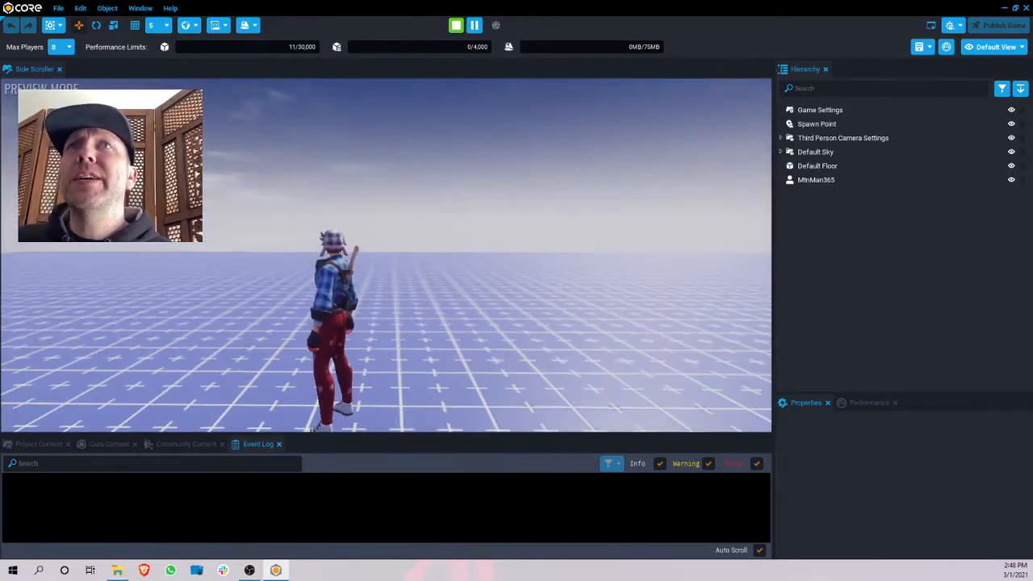
key(space)
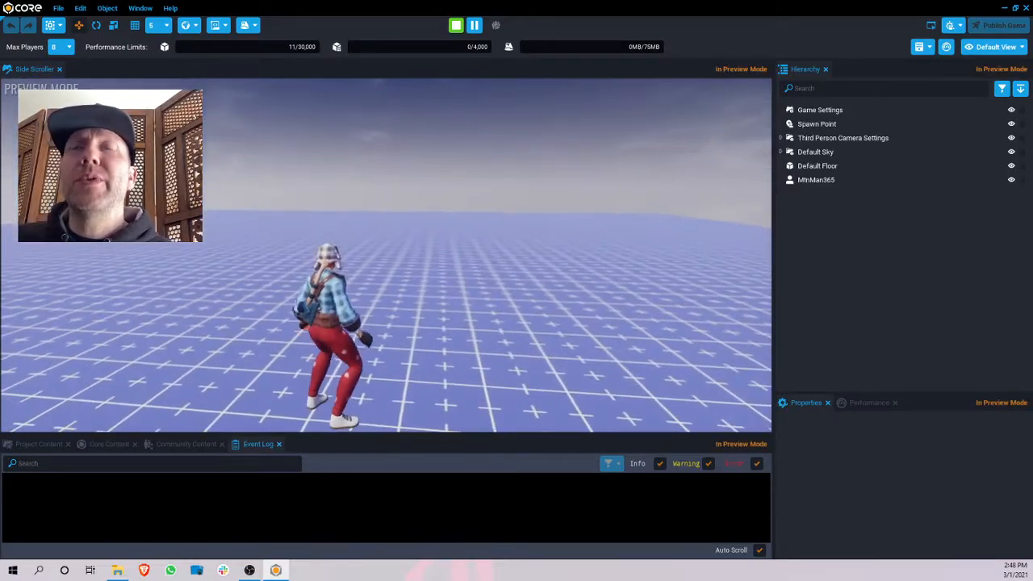
key(Escape)
Enlarge the content area and show the Camera templates under Game Components in Core Content as a list.
middle_drag(473, 162, 395, 350)
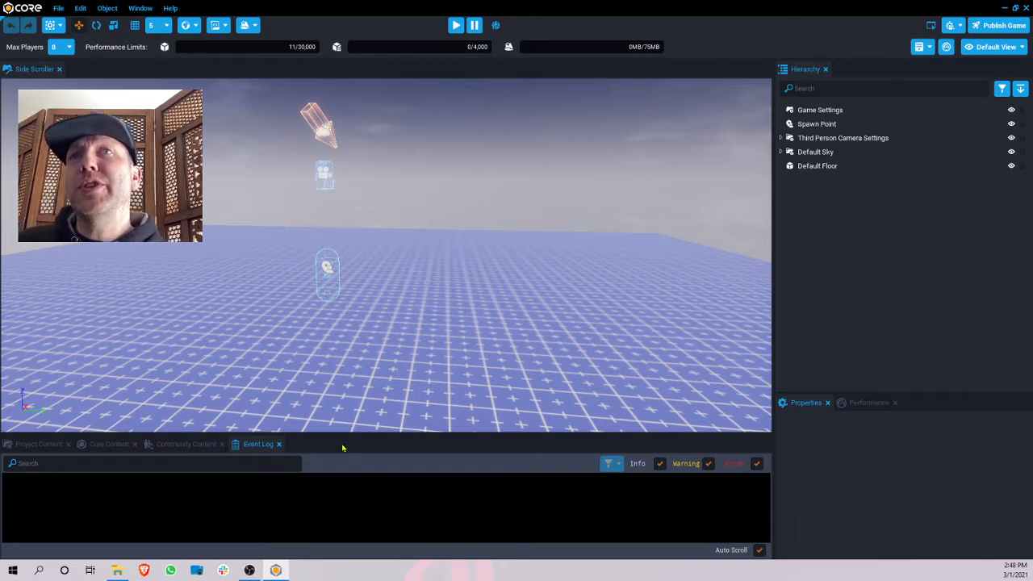
click(41, 445)
click(109, 444)
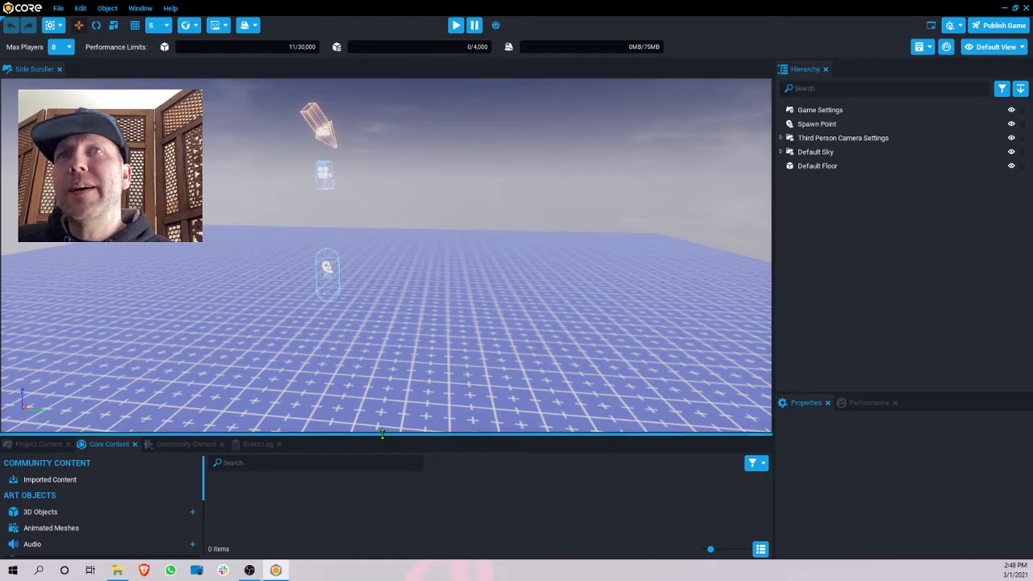
drag(395, 443, 399, 331)
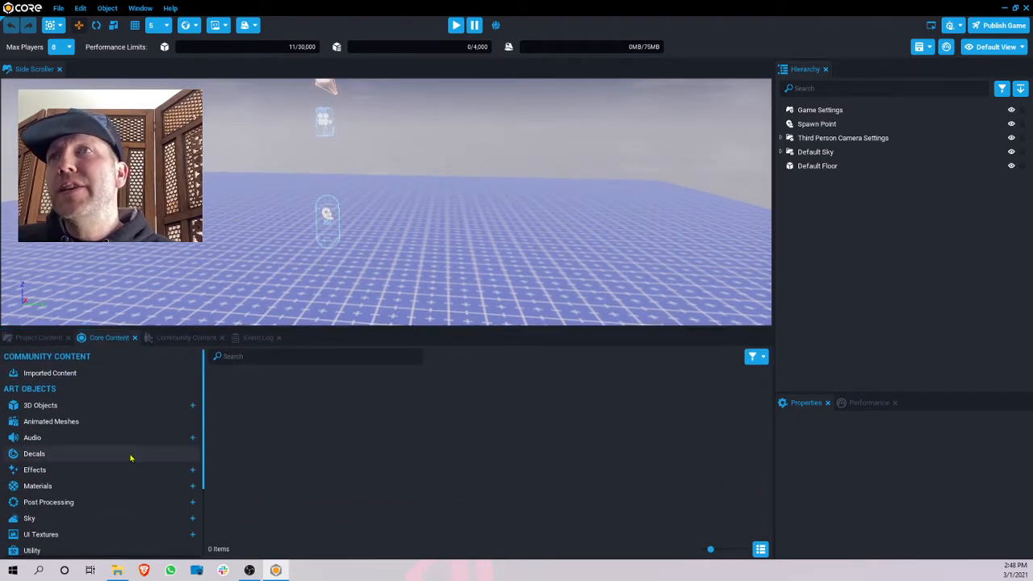
scroll(128, 458, down, 3)
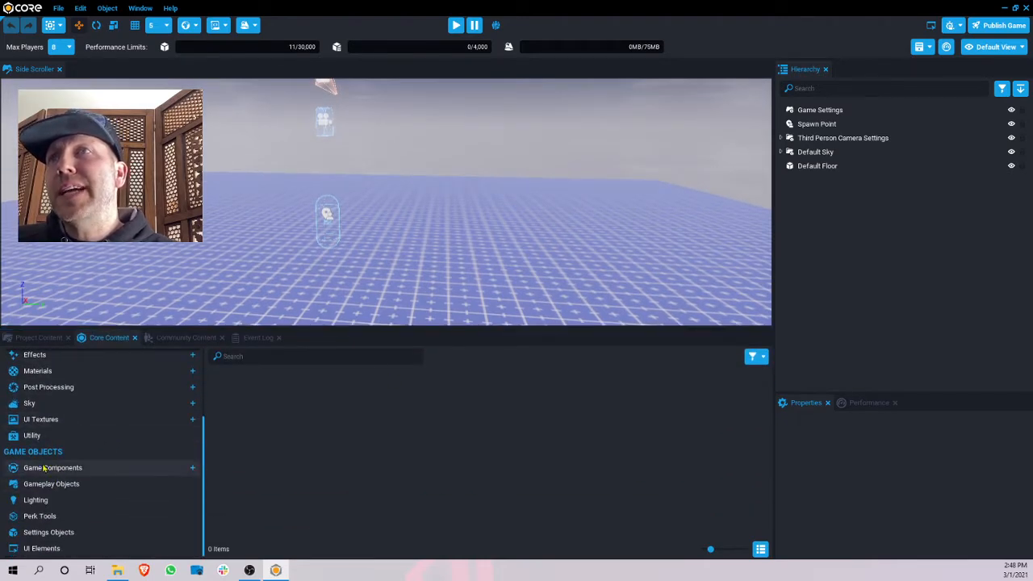
click(44, 468)
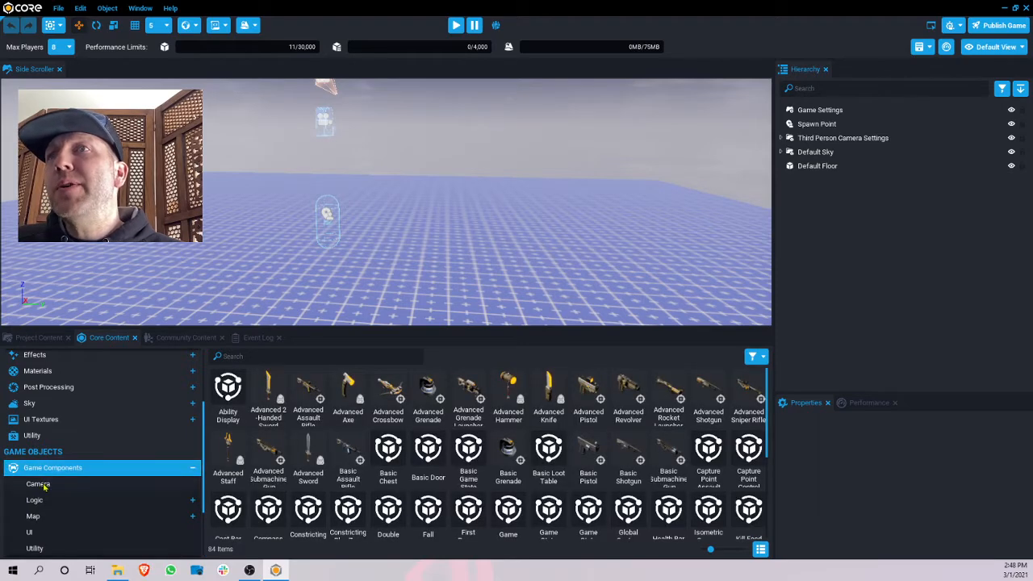
click(44, 484)
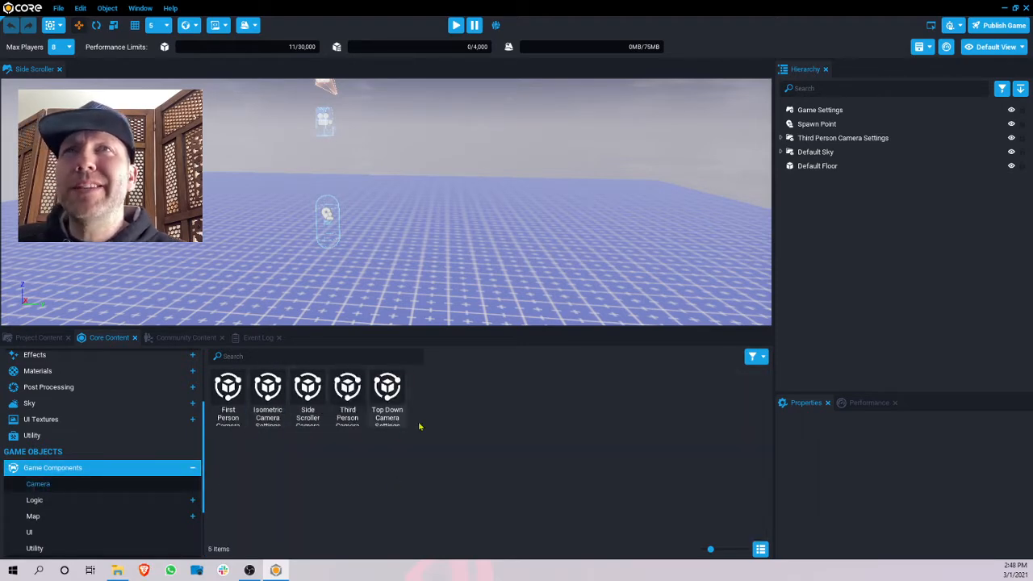
drag(710, 551, 719, 552)
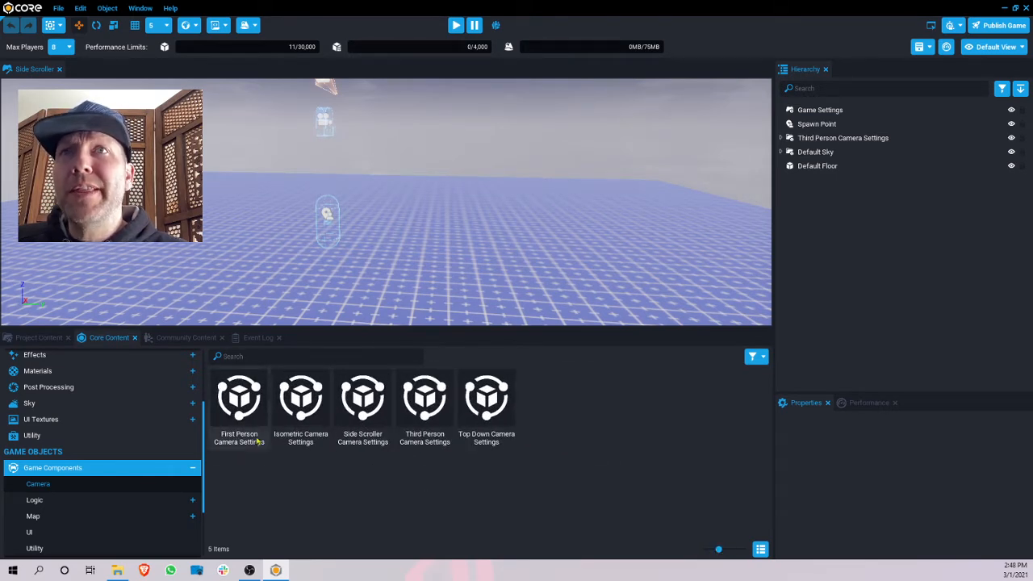
click(761, 551)
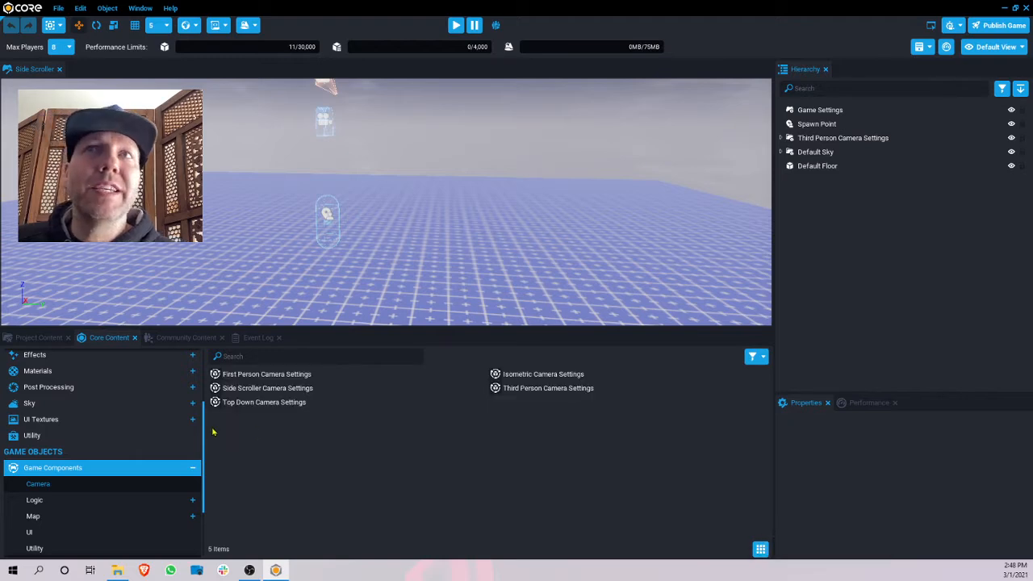
click(267, 388)
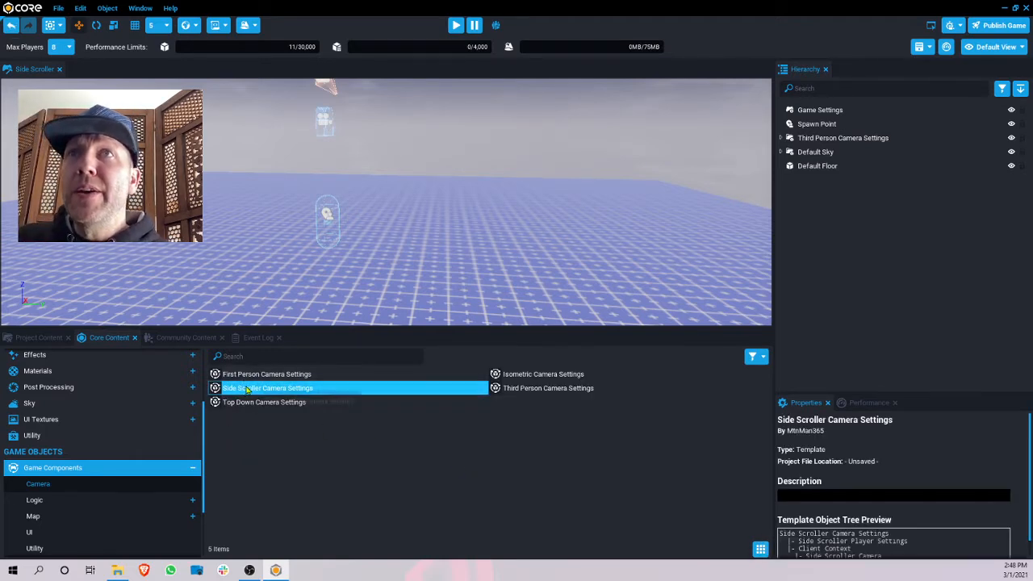
drag(259, 389, 553, 252)
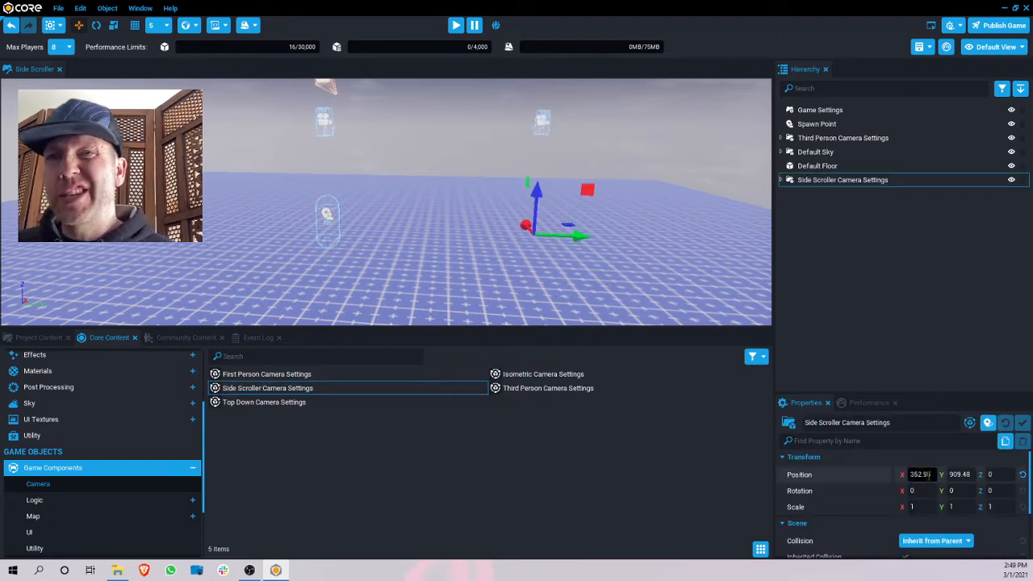
click(819, 181)
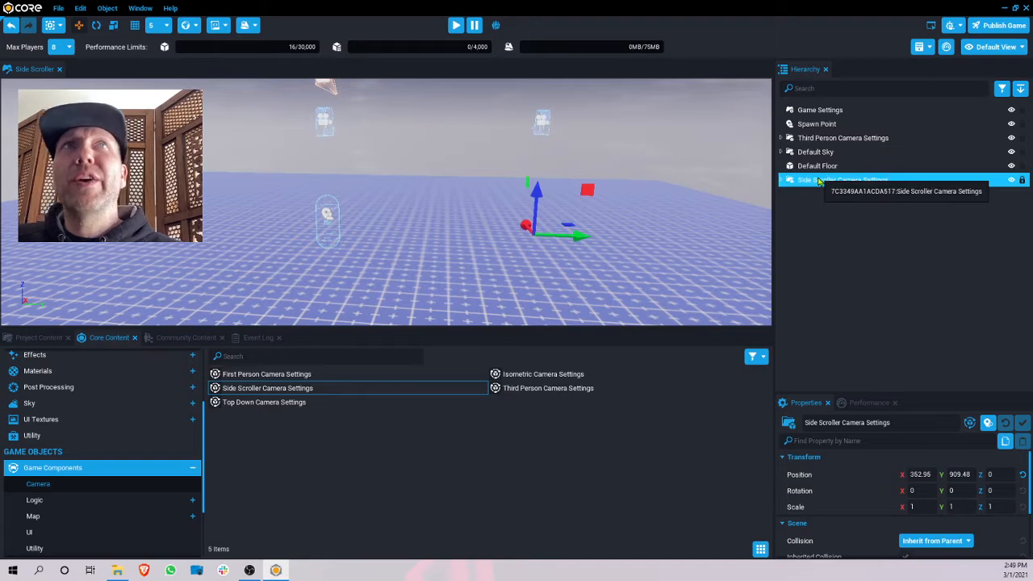
key(Delete)
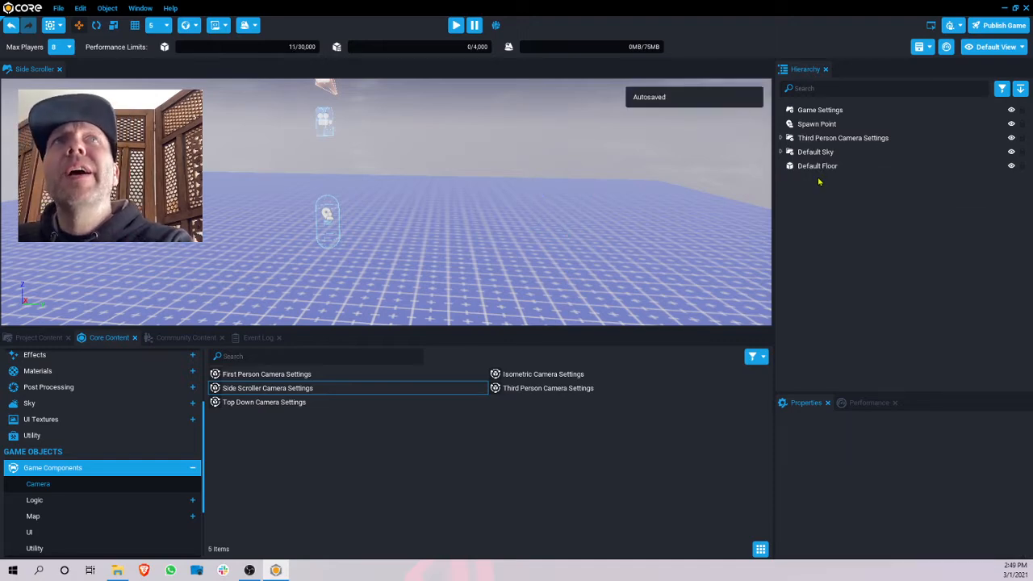
Add the Side Scroller Camera Settings template directly to the hierarchy so that it sits at position 0, 0, 0.
drag(275, 389, 833, 223)
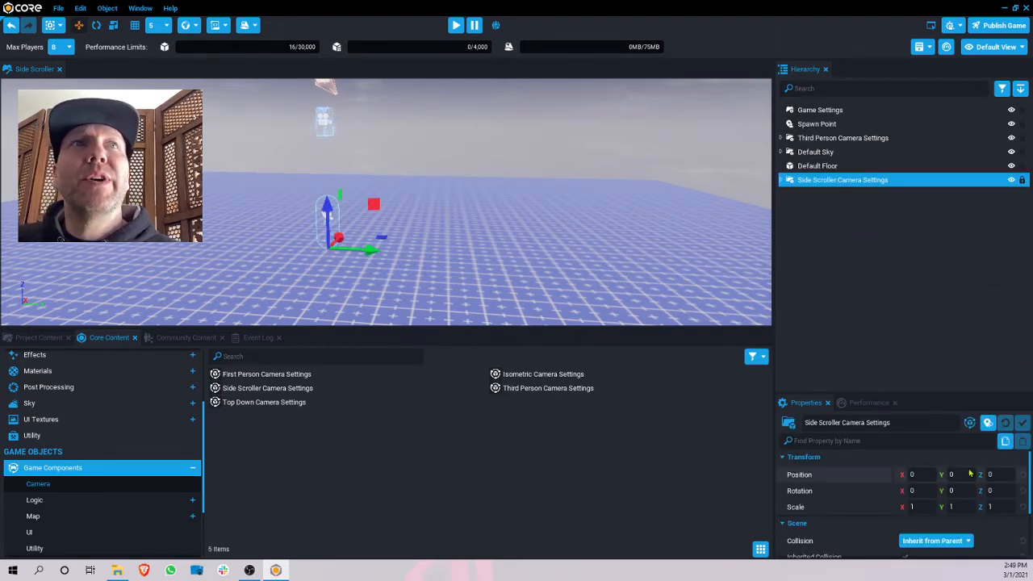
right_drag(504, 168, 428, 111)
key(d)
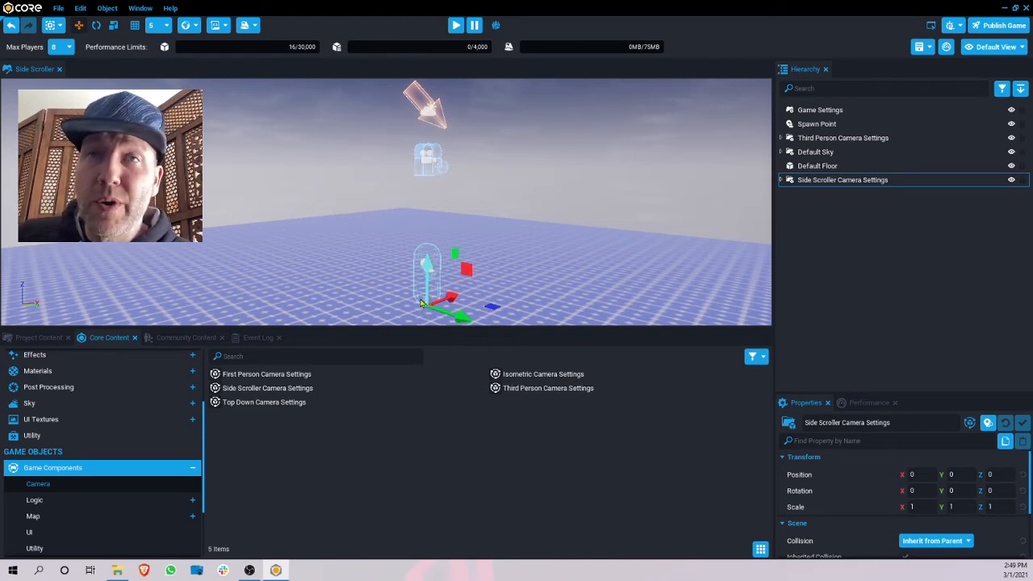
Toggle the gizmo visibility off and on again twice in the scene.
key(v)
key(v)
key(v)
key(v)
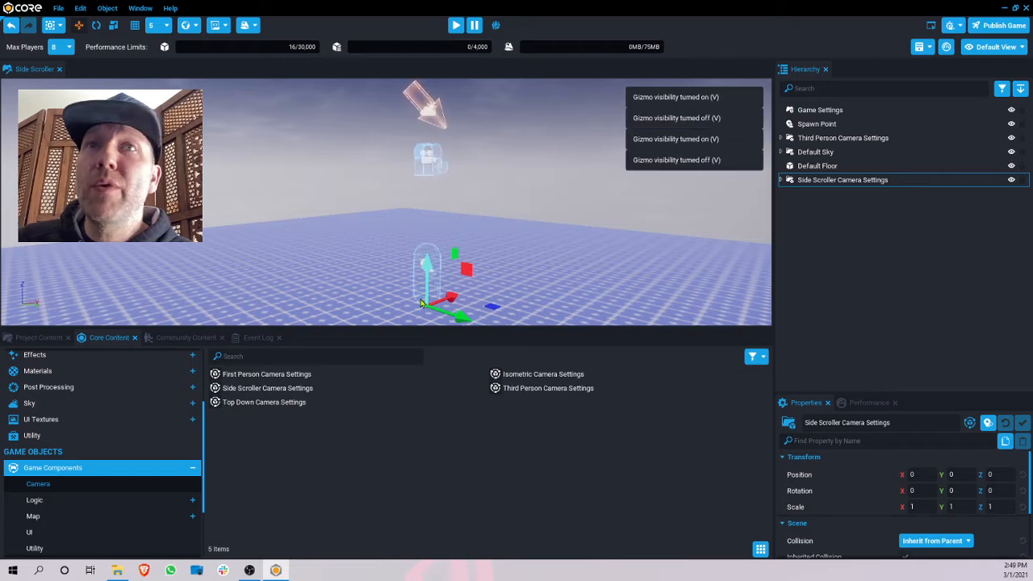
right_drag(467, 232, 490, 244)
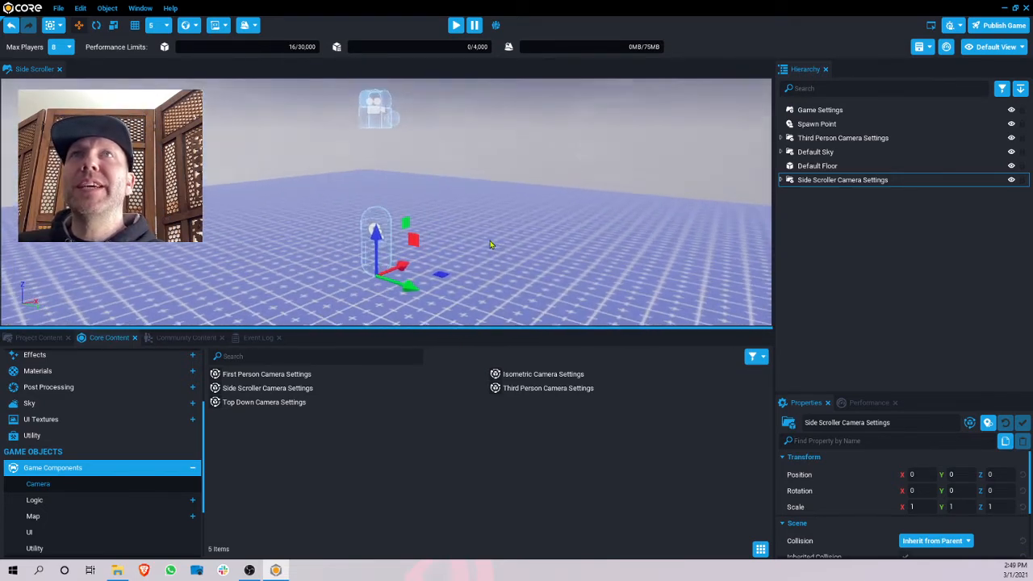
Shrink the content area, deselect the camera settings, and check the Event Log for player settings conflicts.
drag(431, 328, 431, 436)
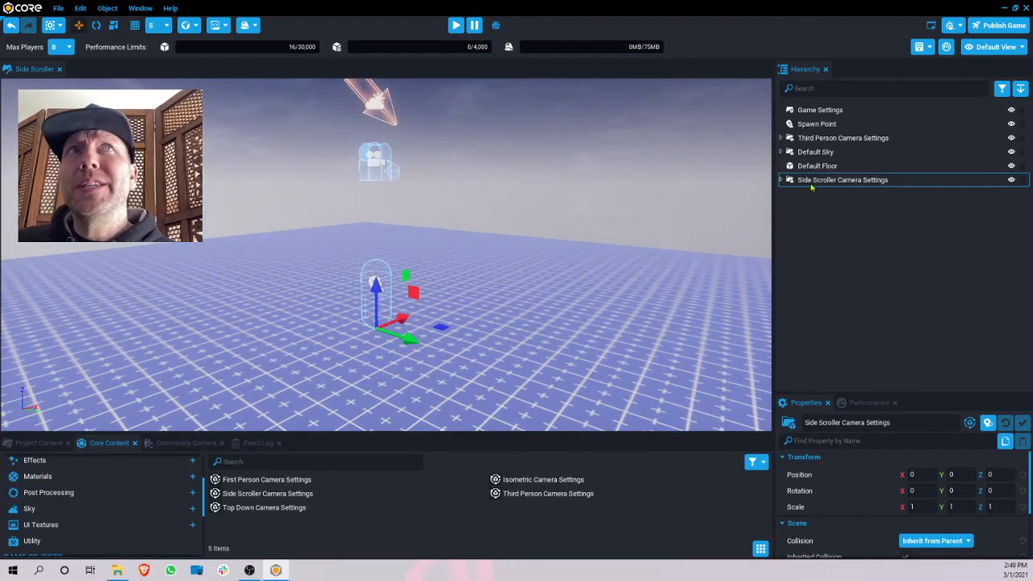
click(535, 346)
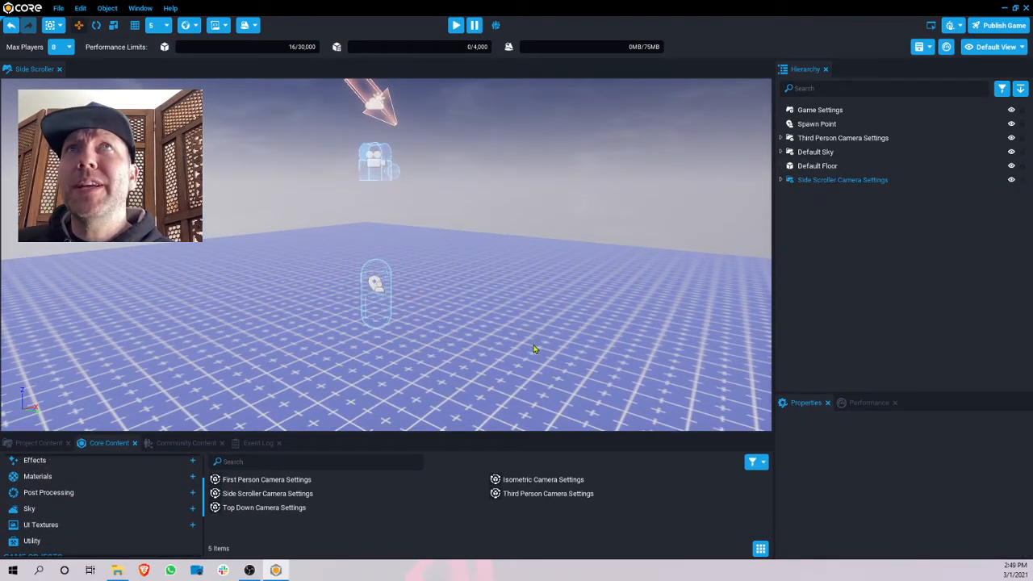
click(193, 443)
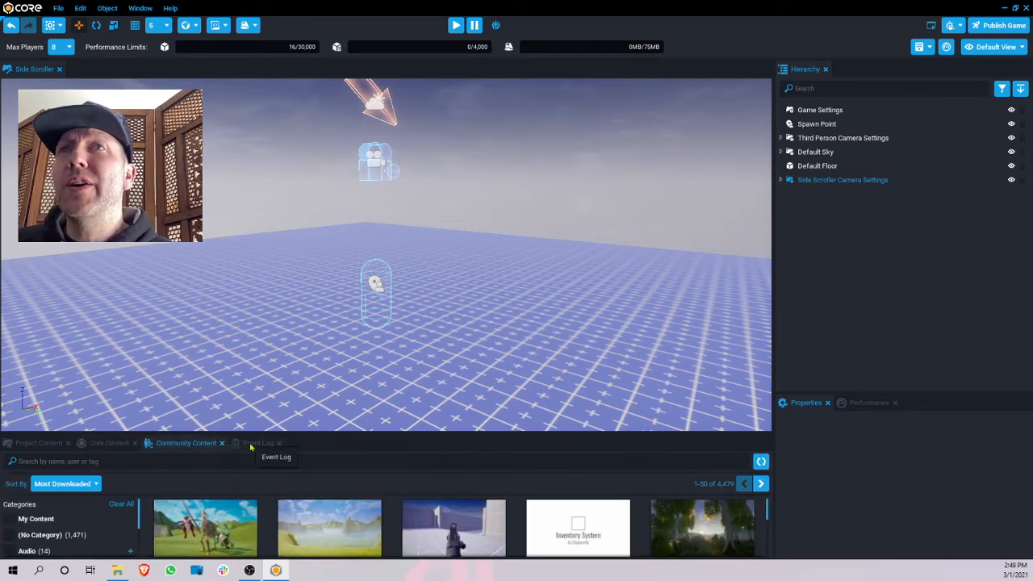
click(257, 443)
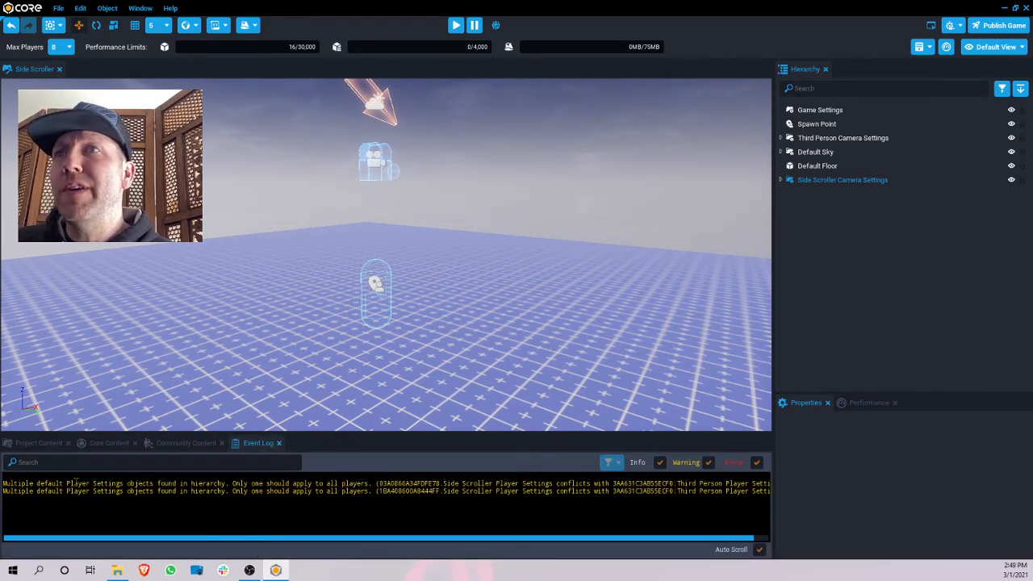
Preview the game with both camera settings in place, run the character sideways and into the depth of the scene, and end the preview.
click(456, 26)
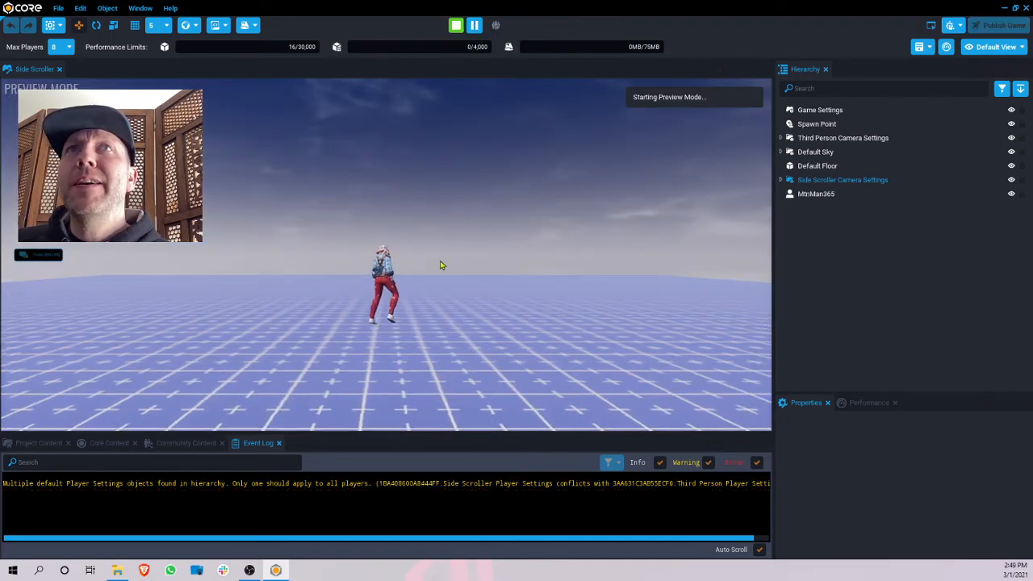
key(a)
key(w)
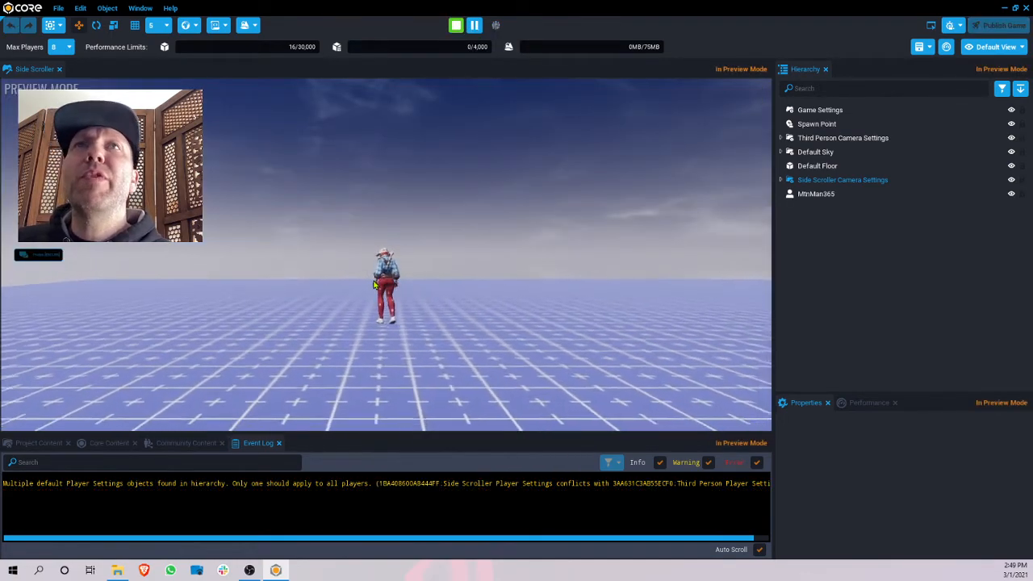
key(d)
key(w)
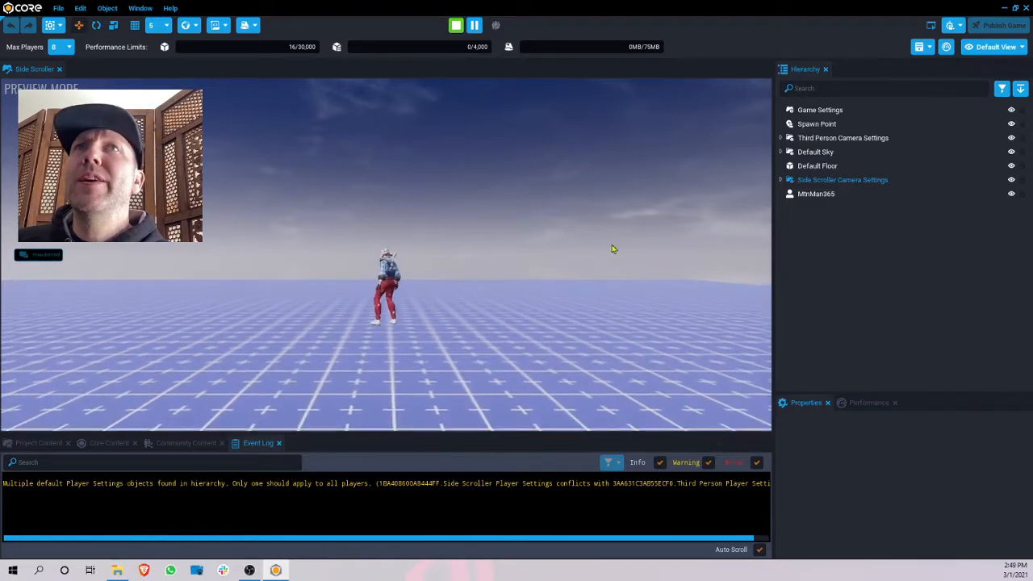
key(a)
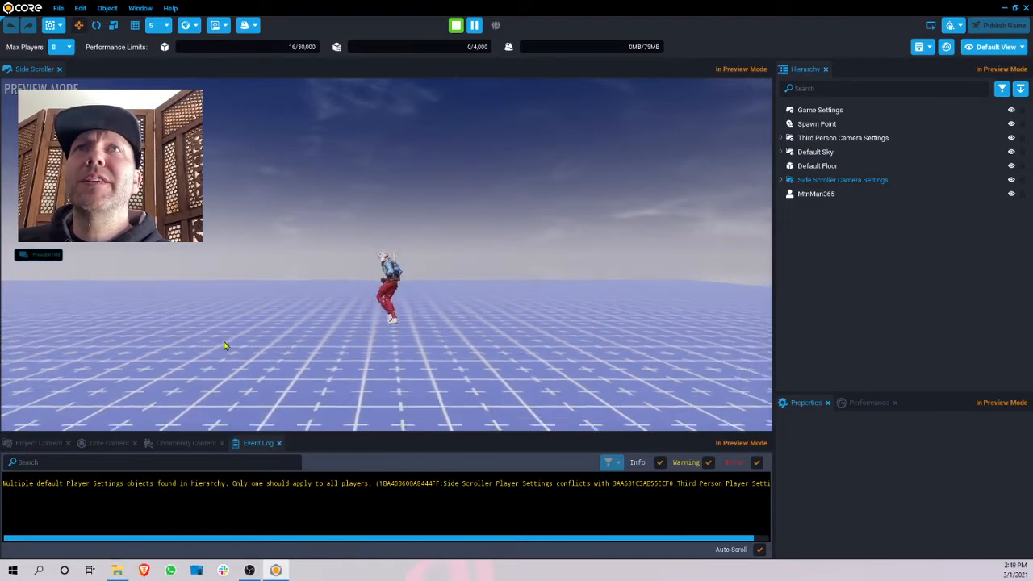
key(w)
key(a)
key(w)
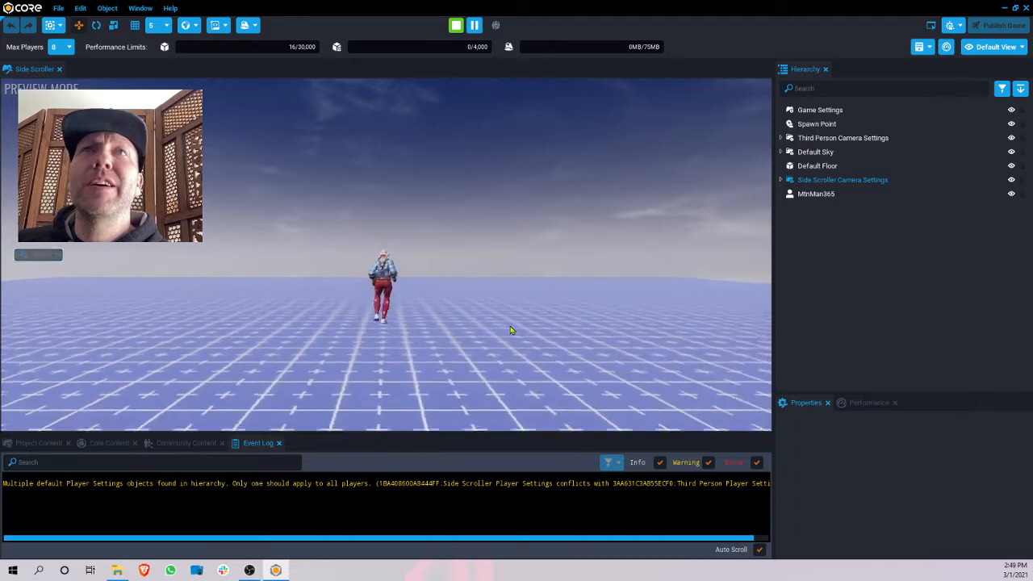
key(a)
key(d)
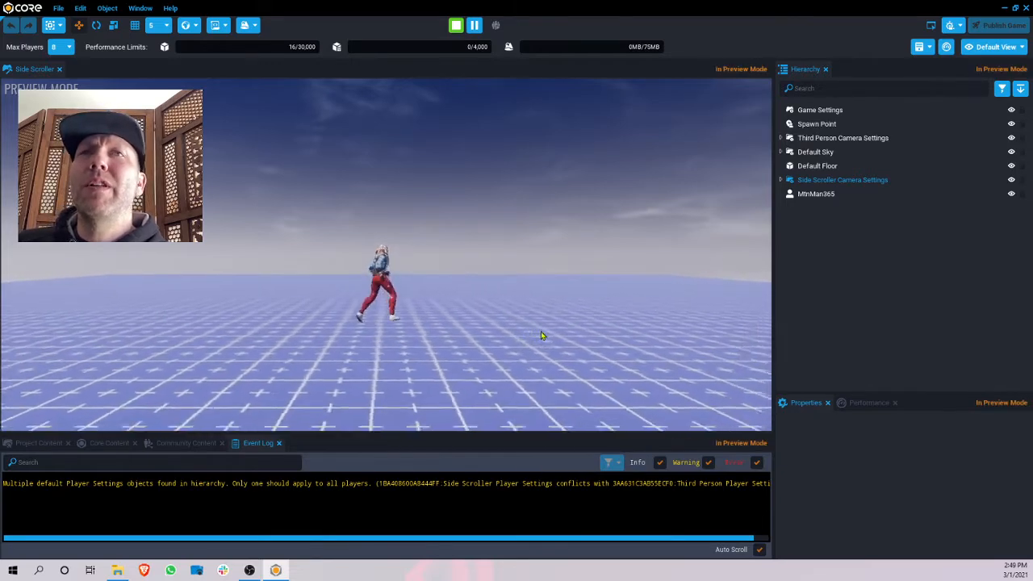
key(w)
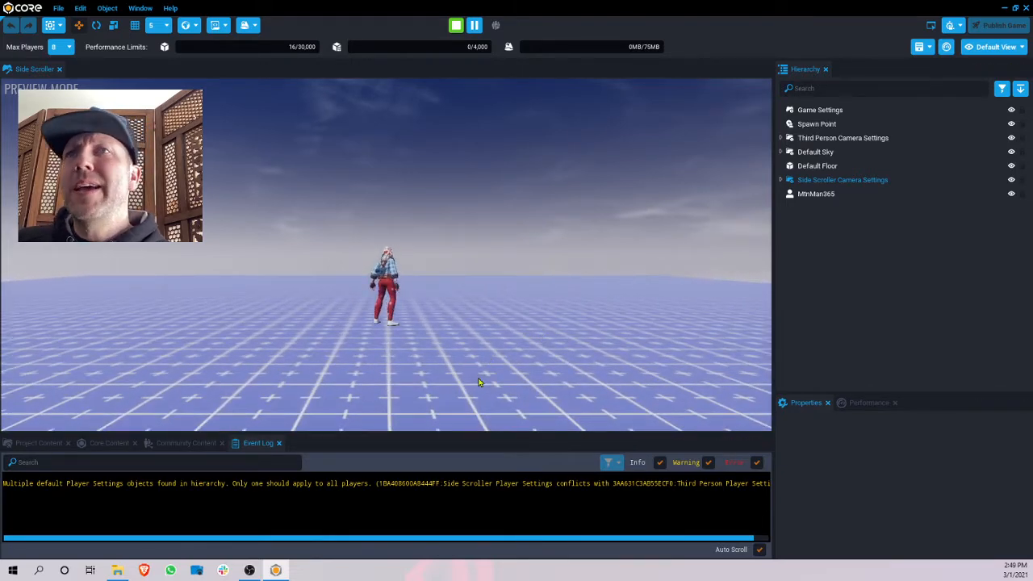
key(=)
Examine the player settings warnings in the Event Log and compare the contents of the Third Person and Side Scroller Camera Settings groups.
drag(14, 483, 292, 494)
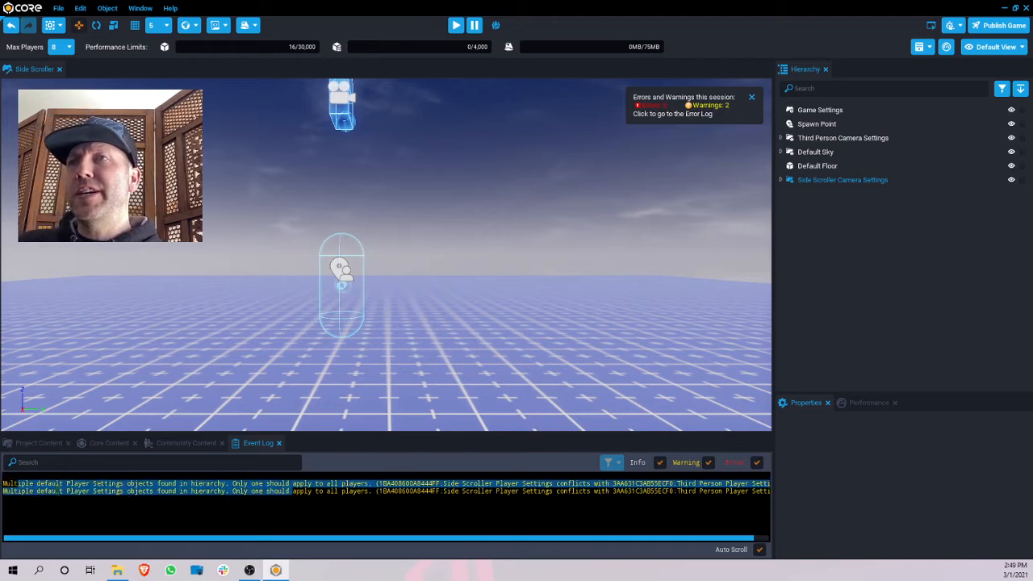
click(292, 494)
drag(37, 484, 230, 486)
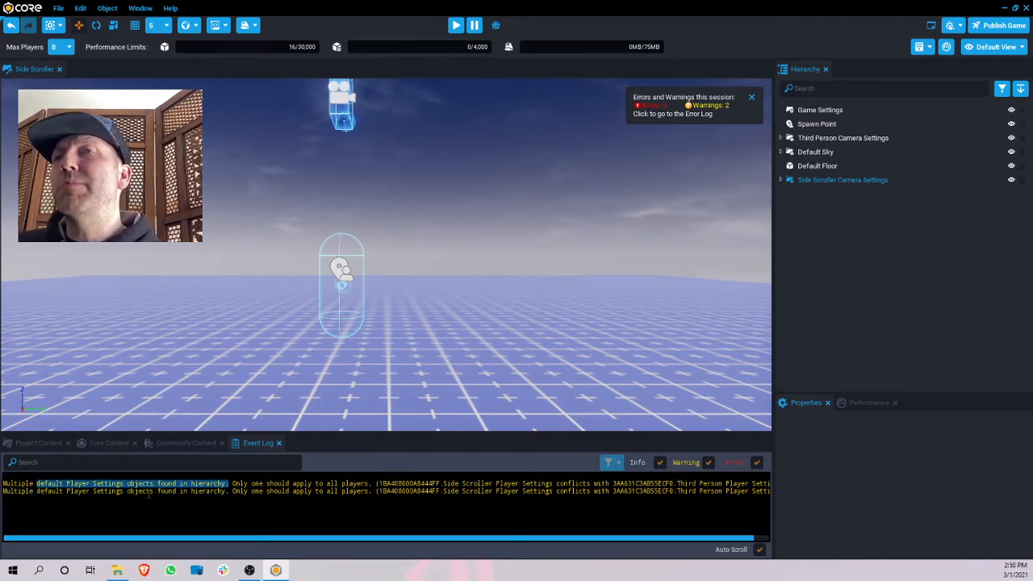
click(876, 138)
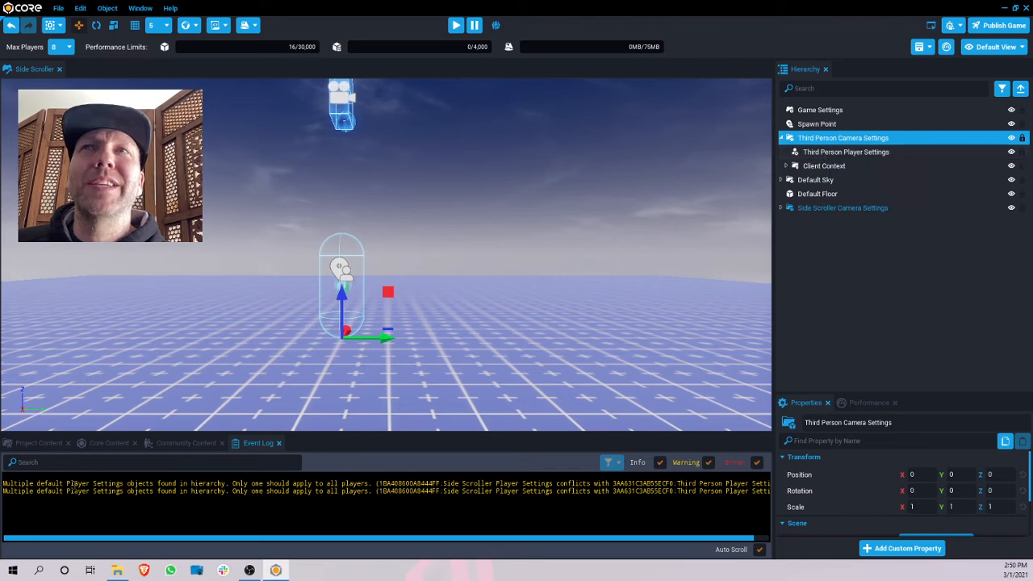
drag(67, 484, 118, 494)
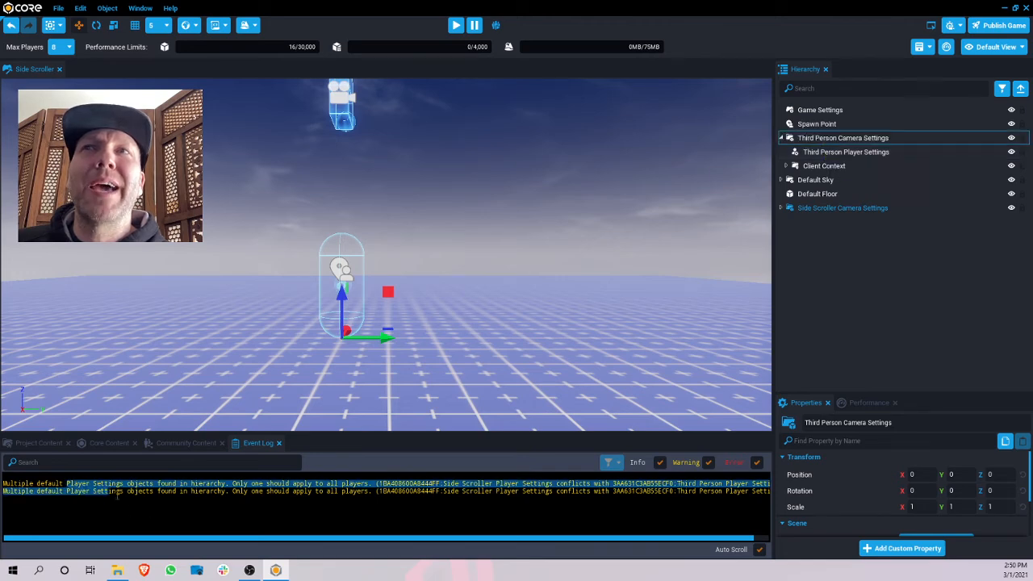
click(782, 208)
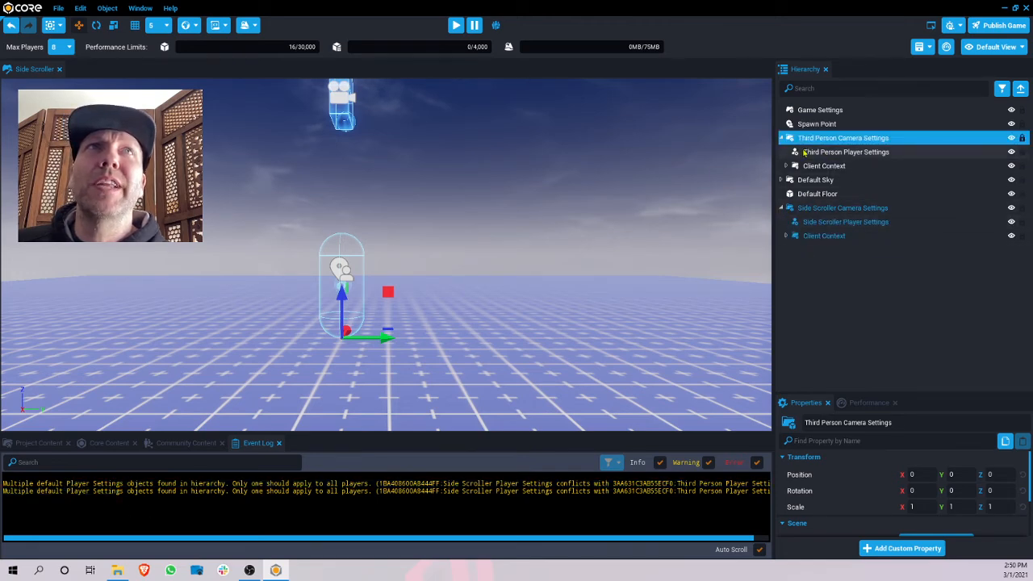
click(782, 208)
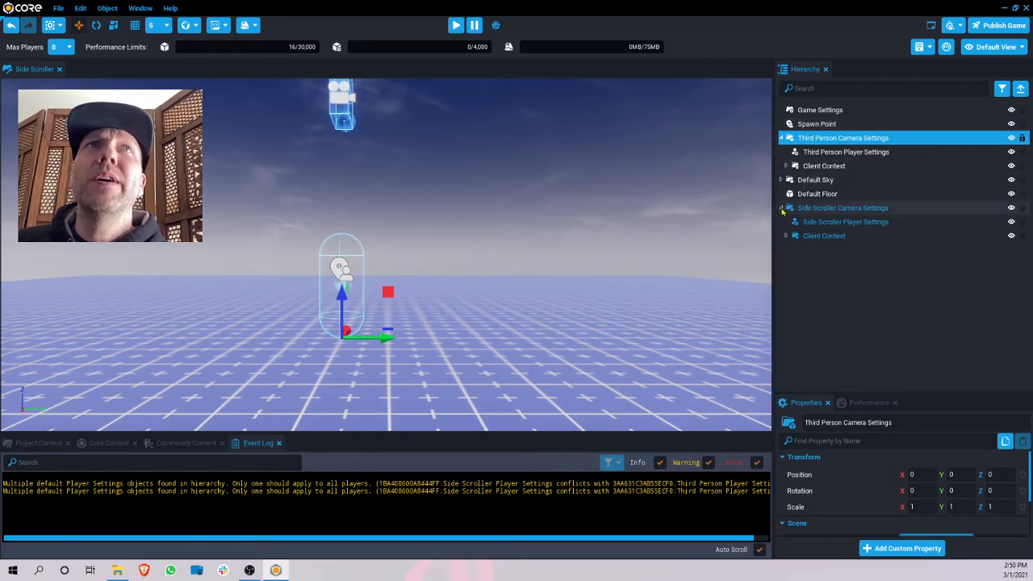
Delete the Third Person Camera Settings group from the hierarchy.
click(781, 138)
click(816, 139)
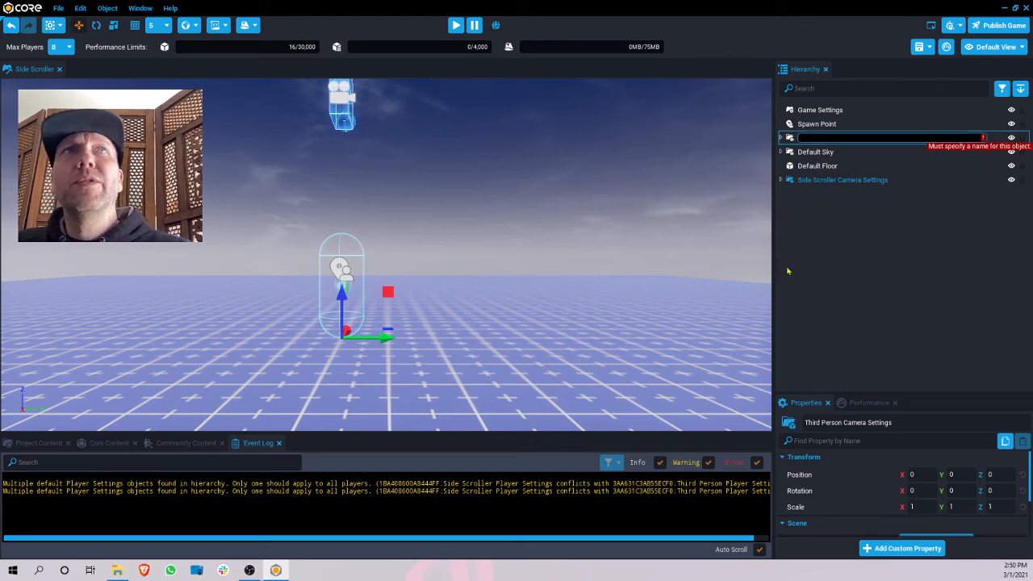
key(Escape)
click(807, 140)
key(Delete)
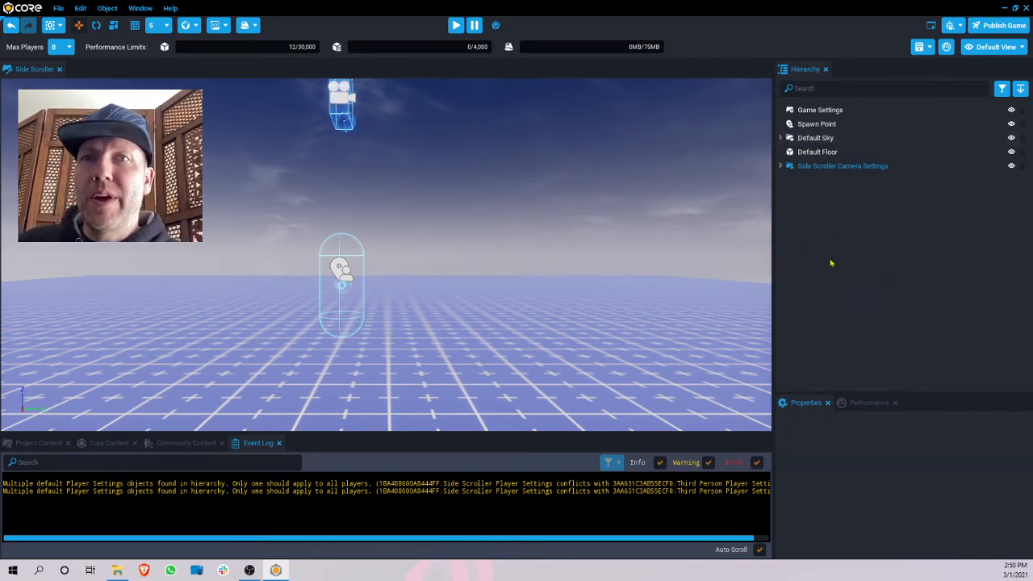
Preview the game with only the Side Scroller Camera Settings, test running both ways and jumping, and end the preview.
click(455, 26)
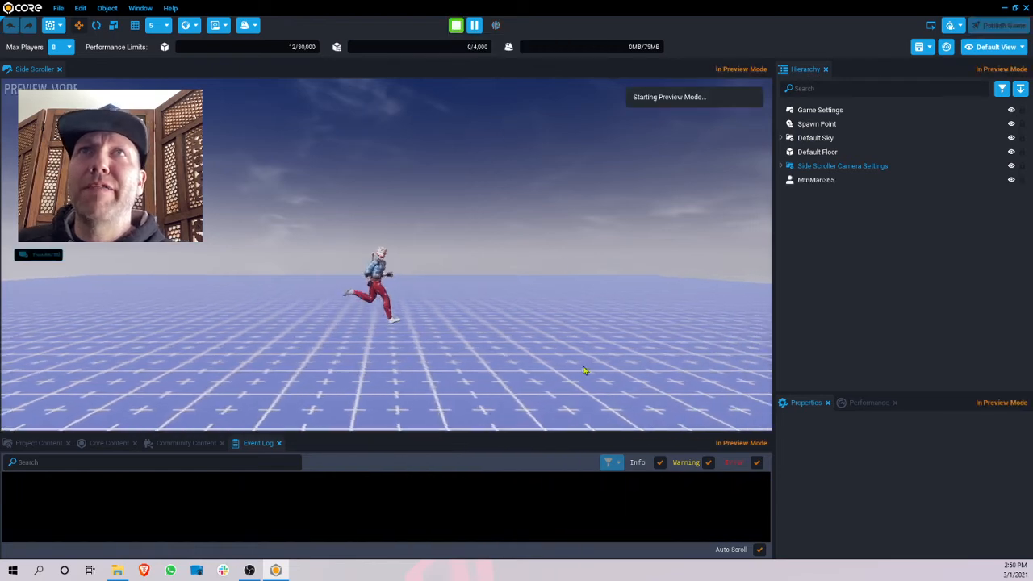
key(d)
key(space)
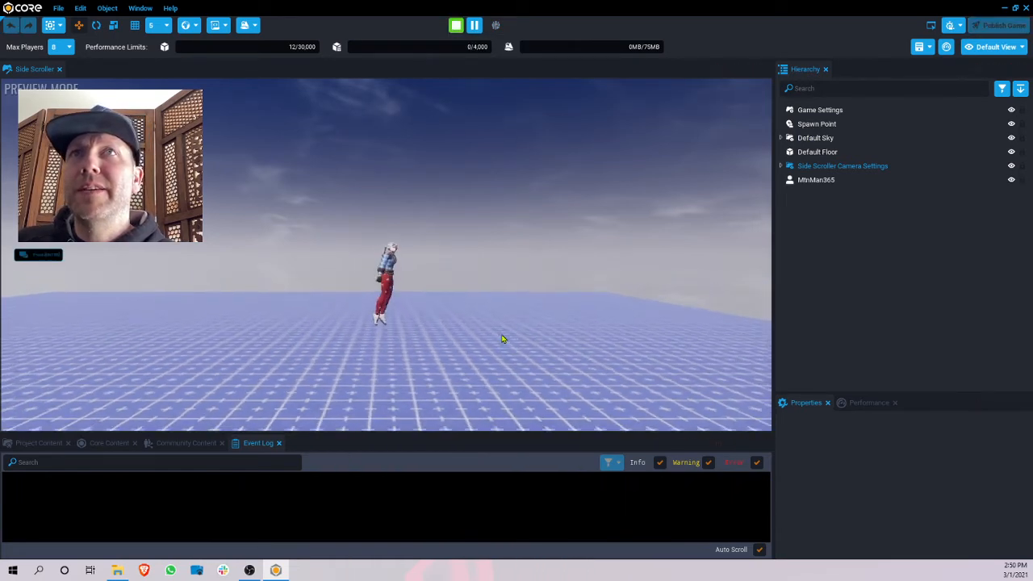
key(d)
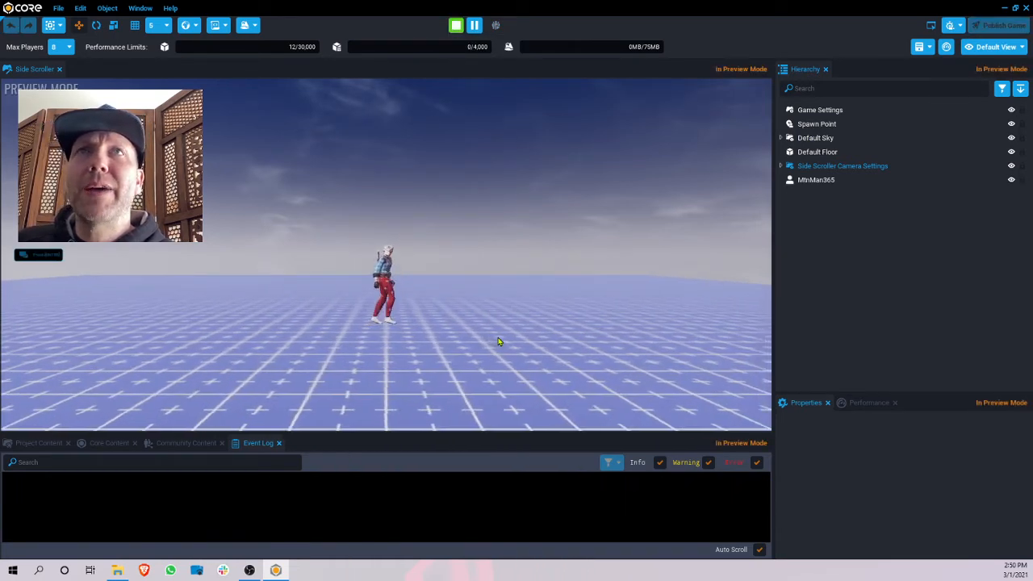
key(a)
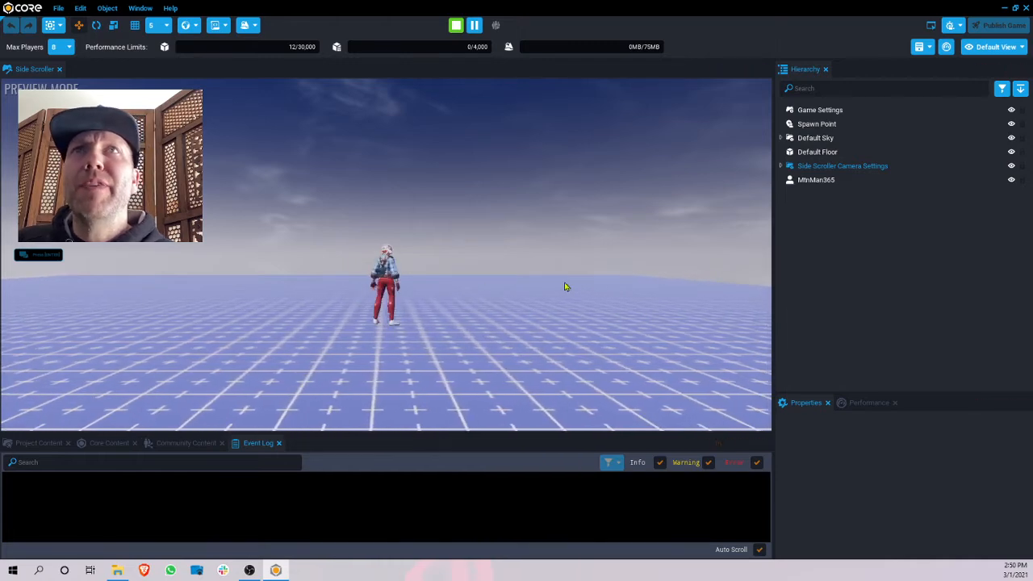
key(a)
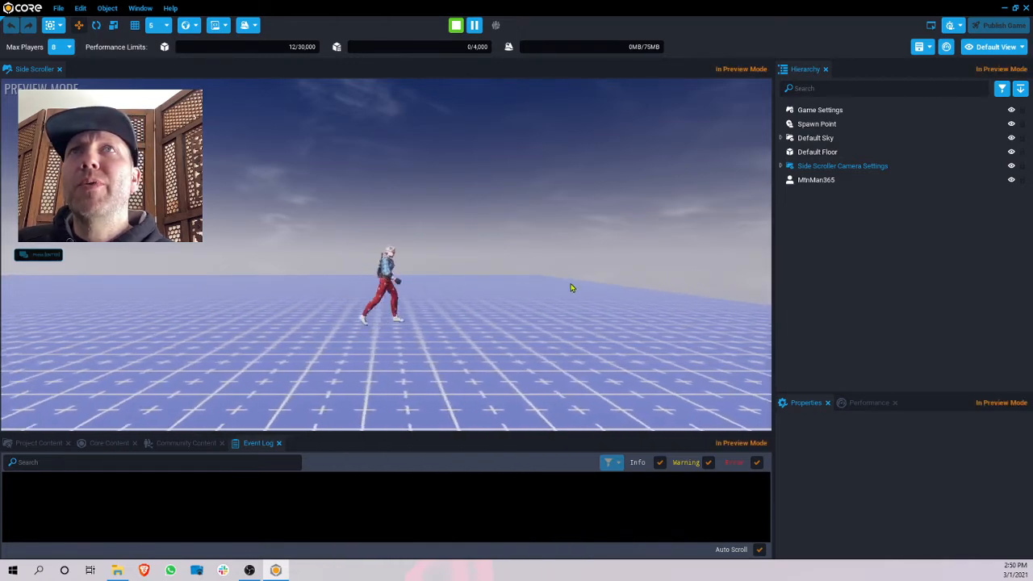
key(a)
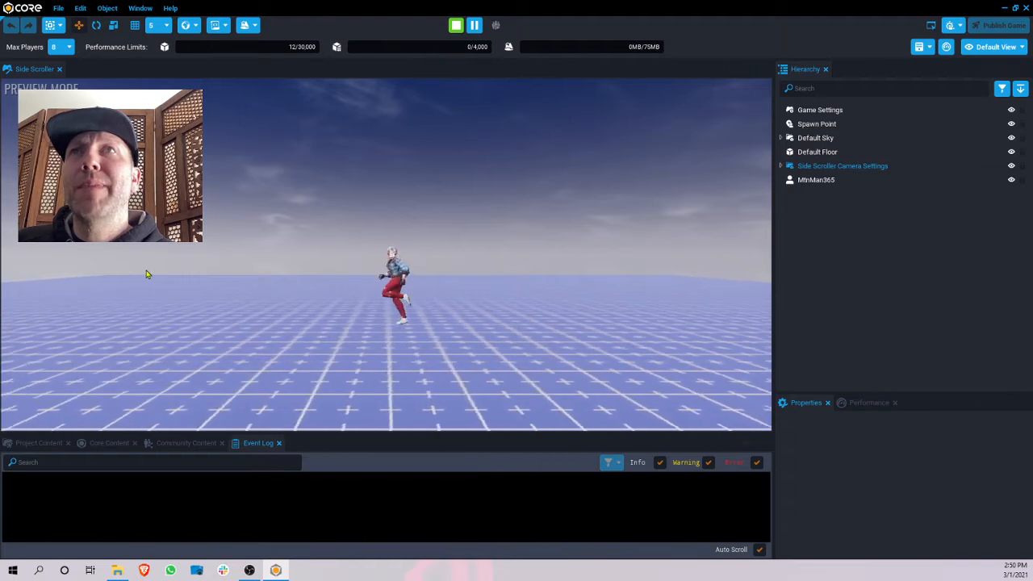
key(a)
key(d)
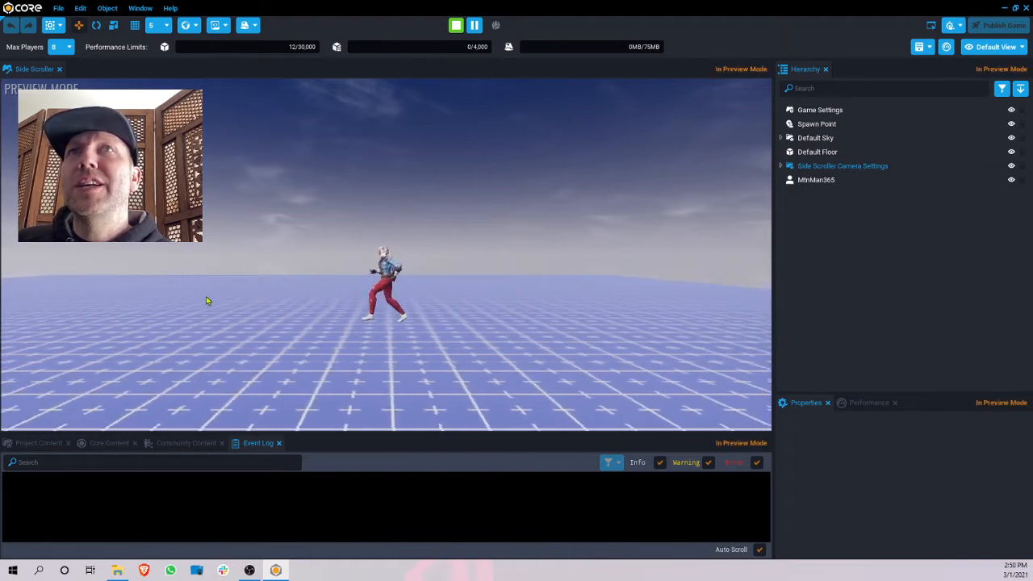
key(a)
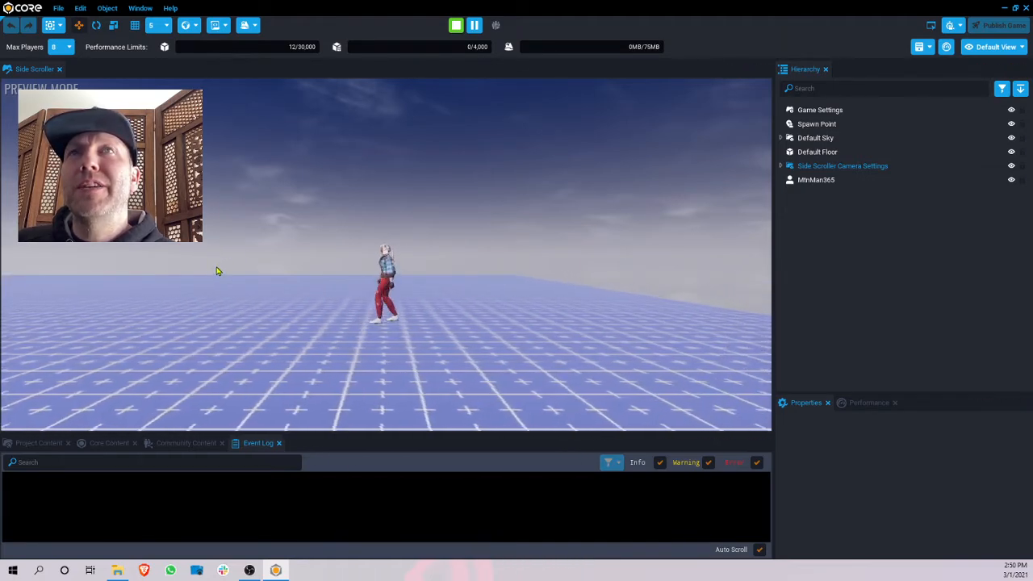
key(d)
key(a)
key(space)
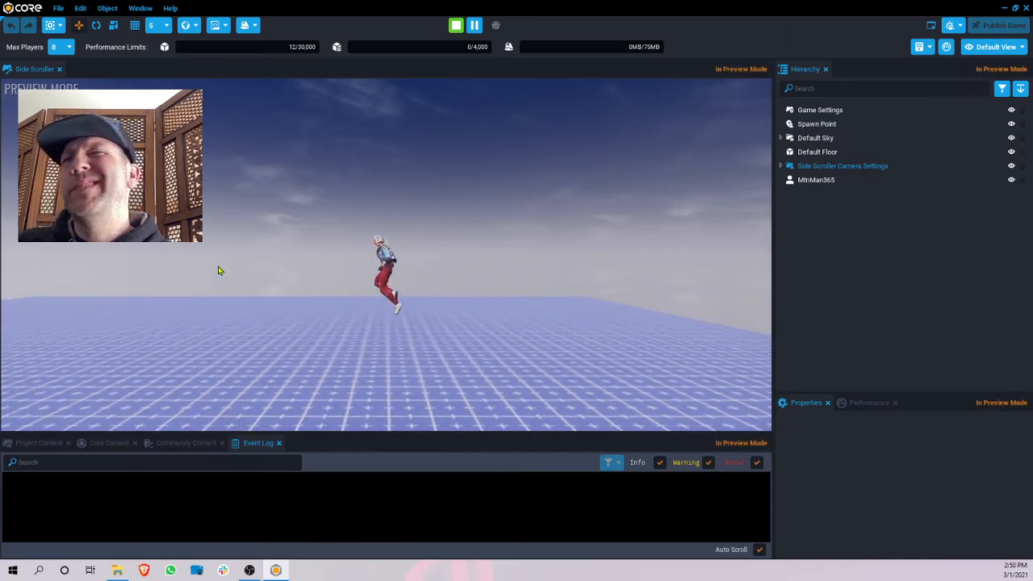
key(Escape)
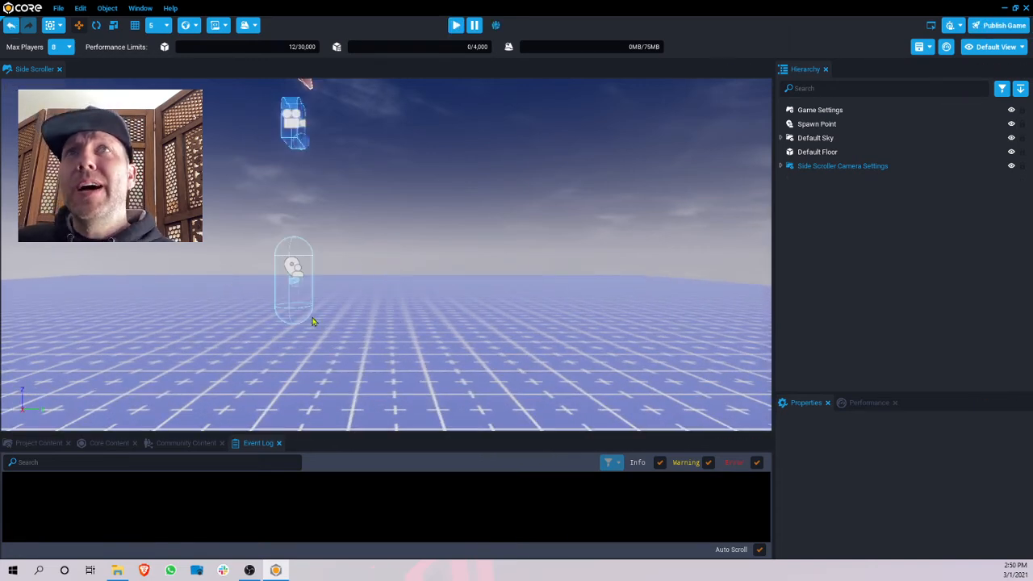